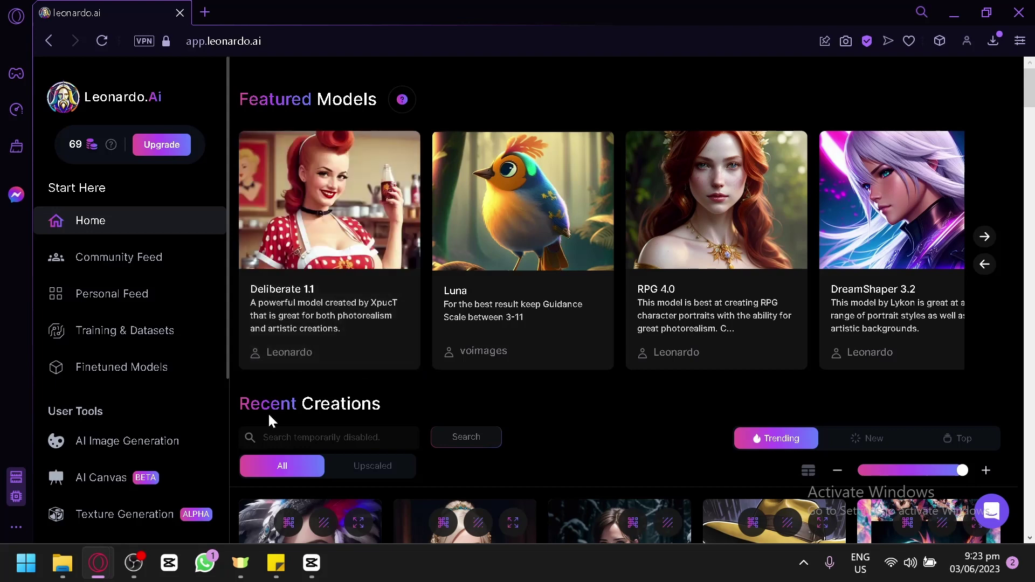
Open the AI image generation tool and choose the Vintage Style Photography platform model for generating.
click(145, 441)
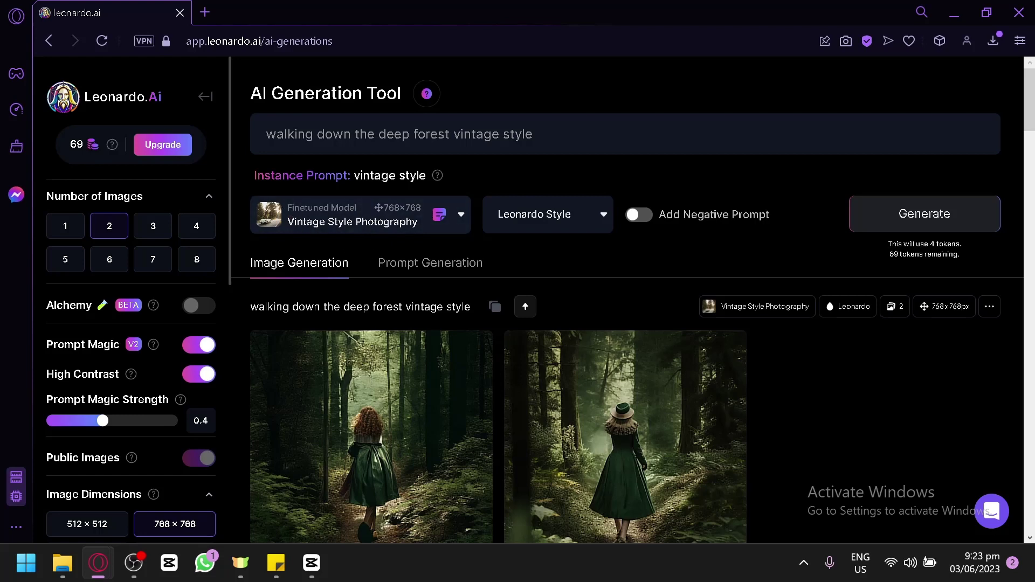
click(460, 229)
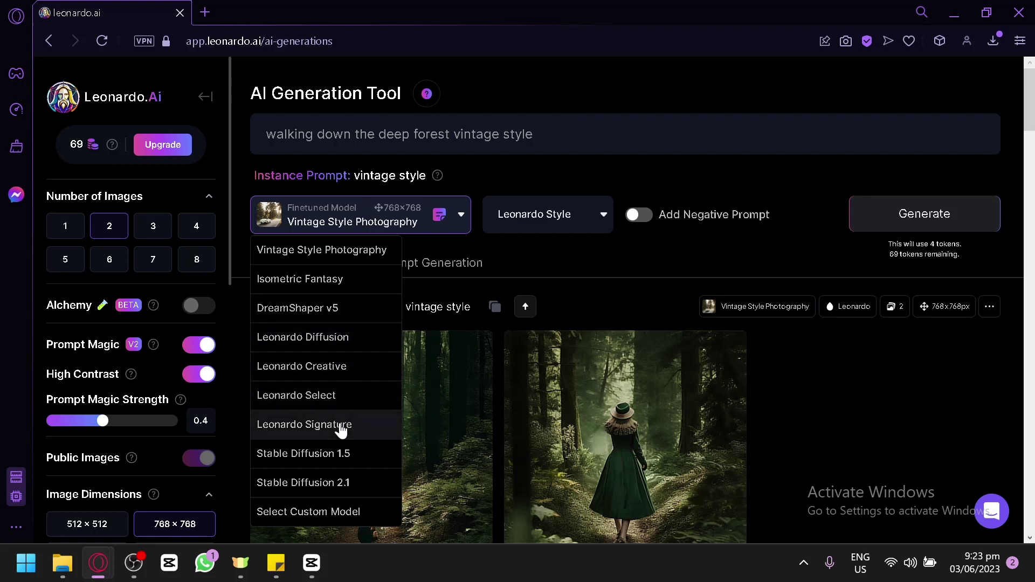
click(339, 510)
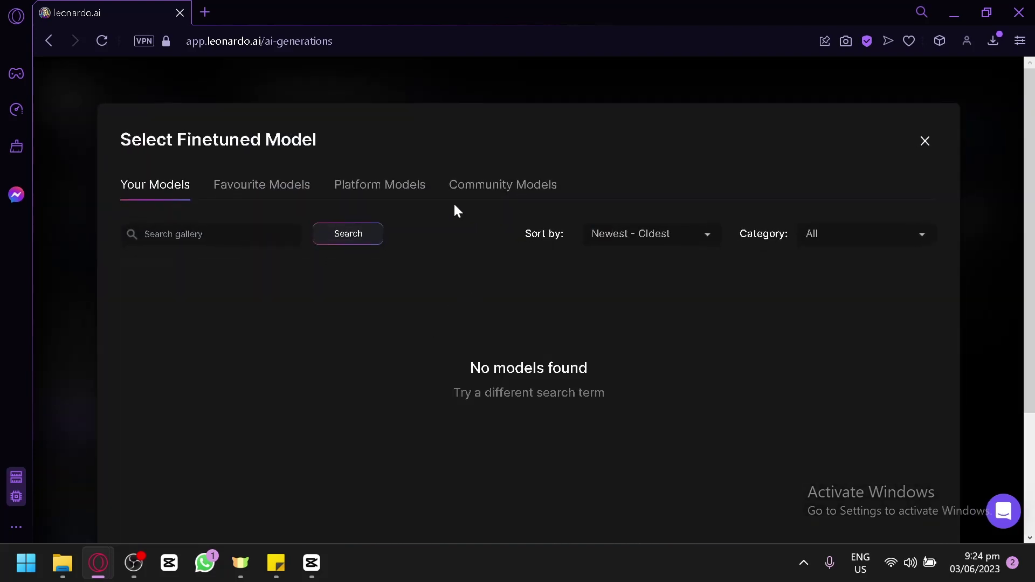
click(399, 183)
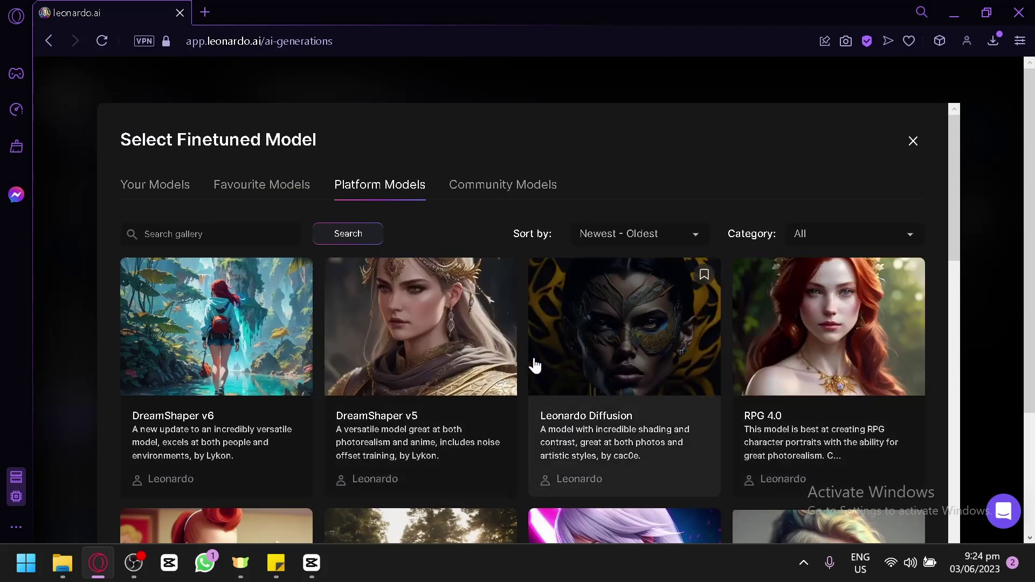
scroll(536, 365, down, 4)
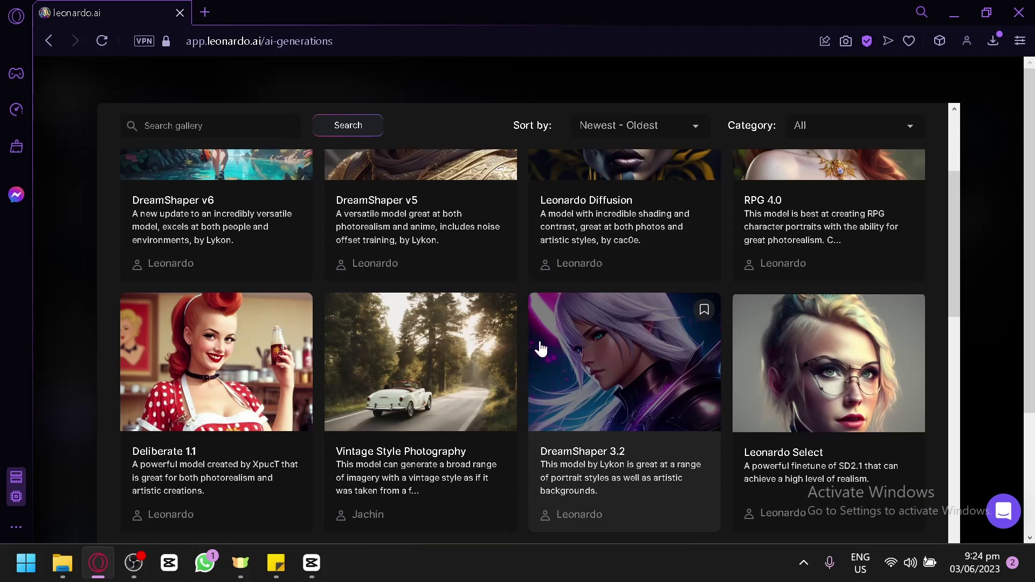
click(427, 371)
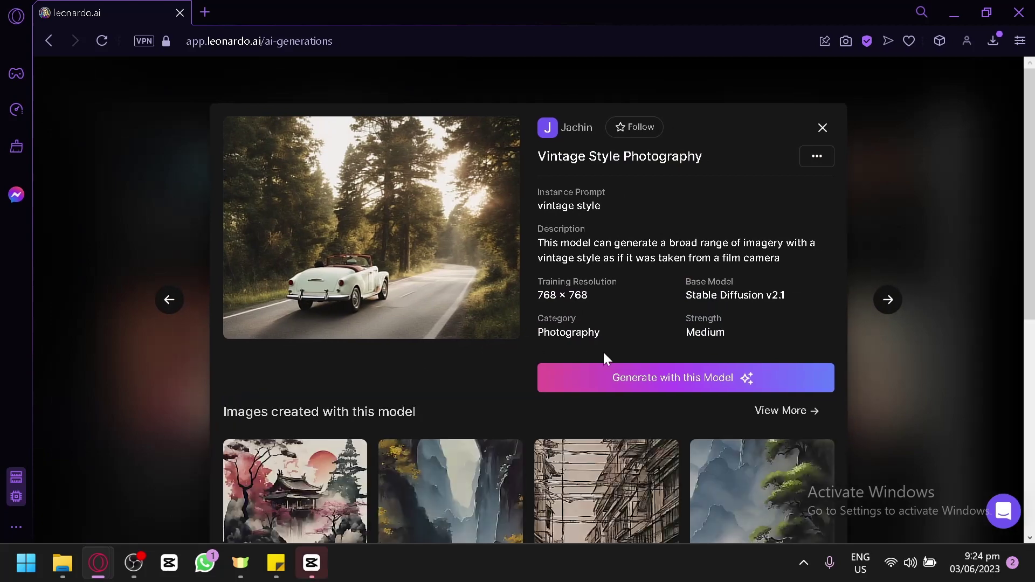
click(614, 386)
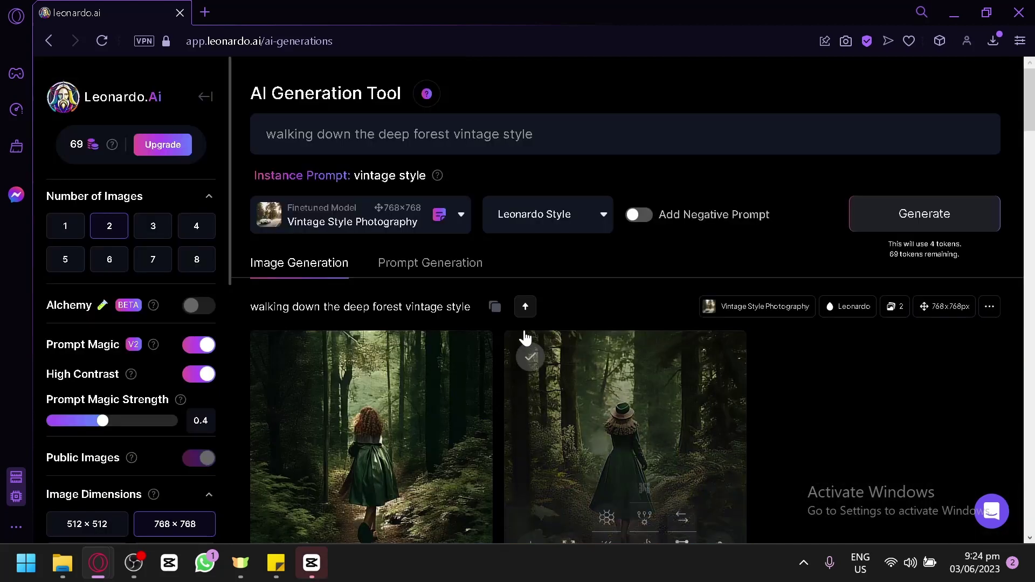
Inspect an enlarged view of the second image generated from "walking down the deep forest vintage style", and close it.
click(533, 134)
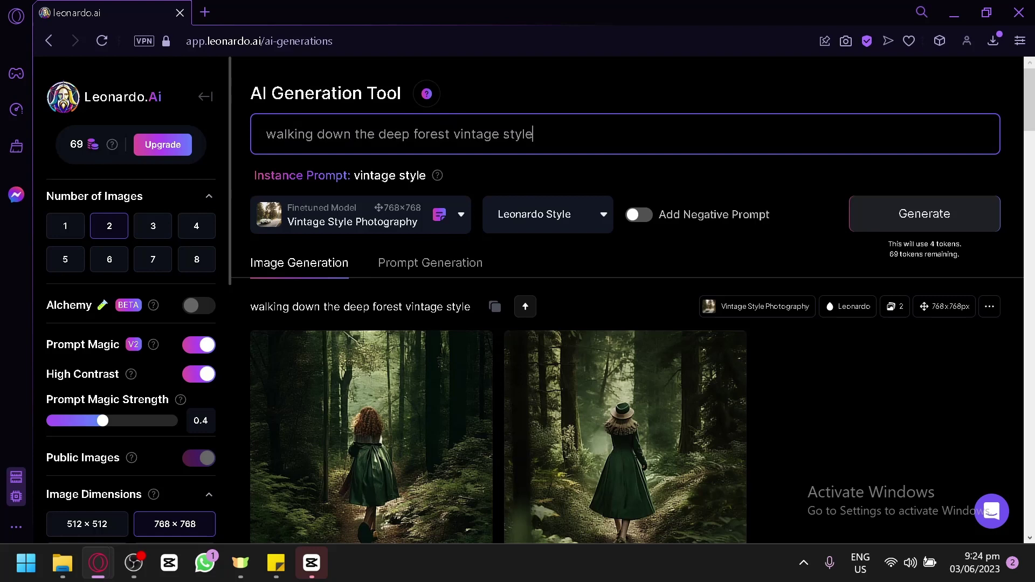
scroll(568, 381, down, 2)
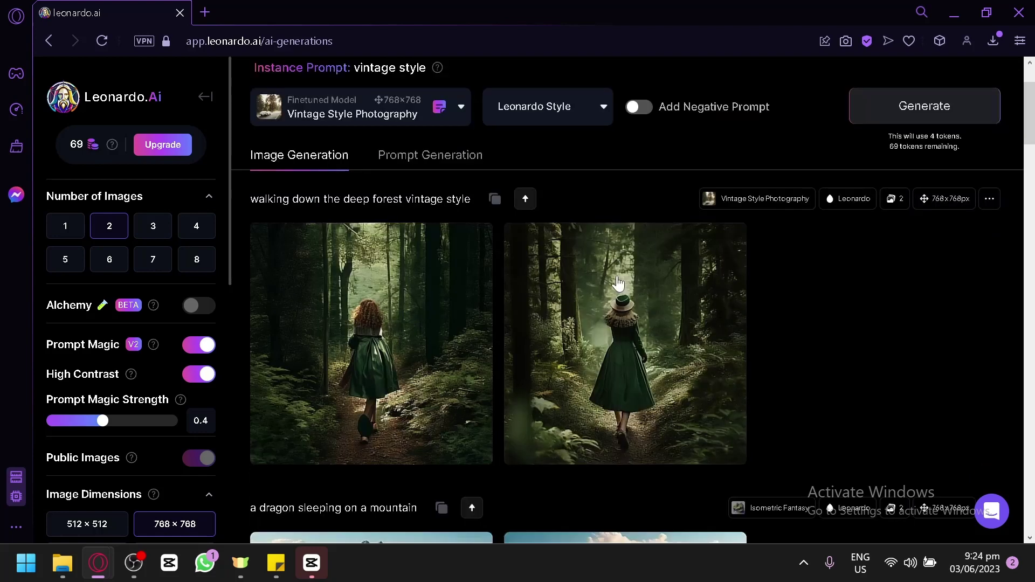
click(665, 332)
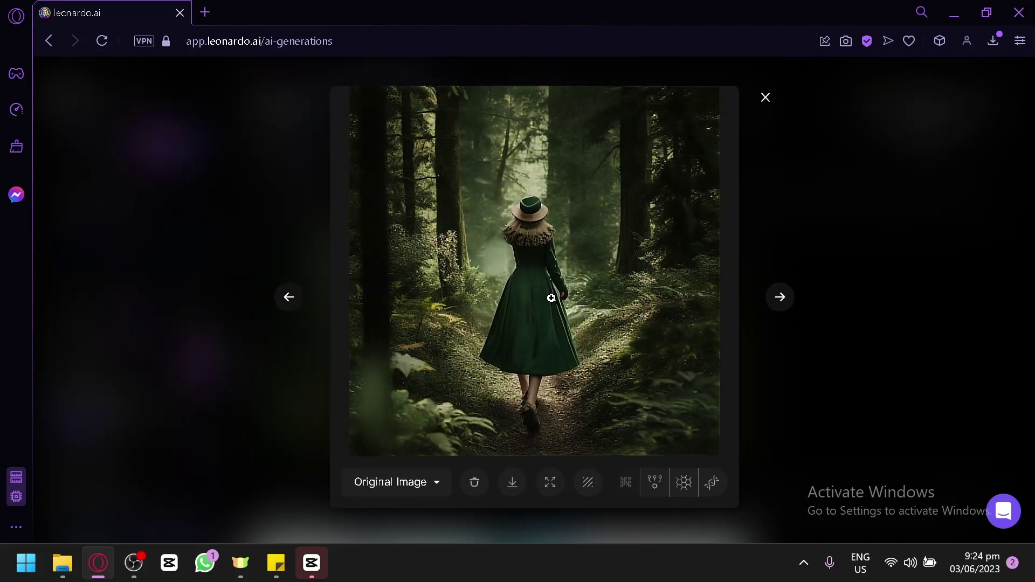
click(551, 297)
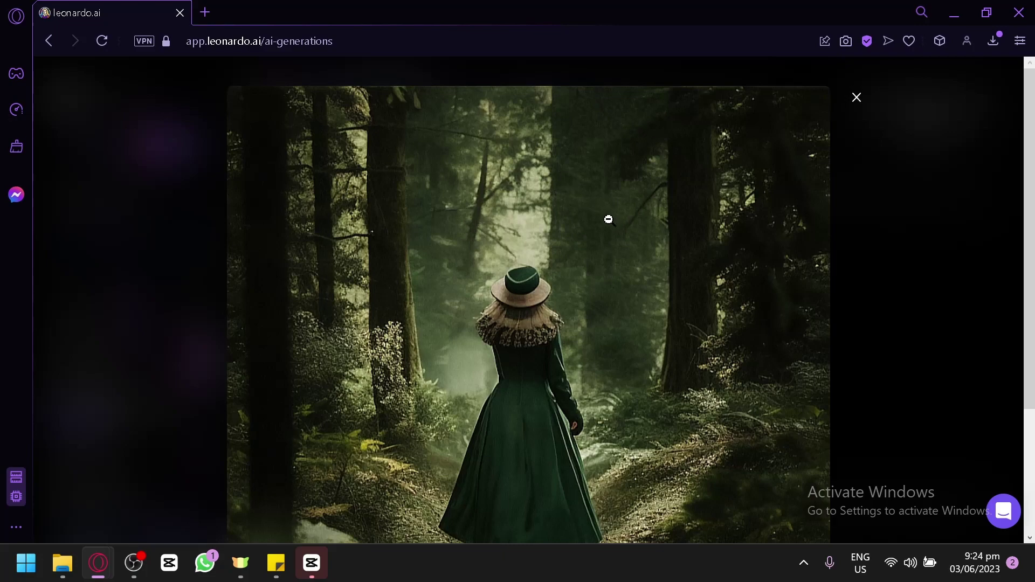
scroll(572, 249, down, 3)
scroll(534, 257, up, 3)
scroll(639, 191, down, 3)
scroll(556, 92, up, 3)
click(907, 185)
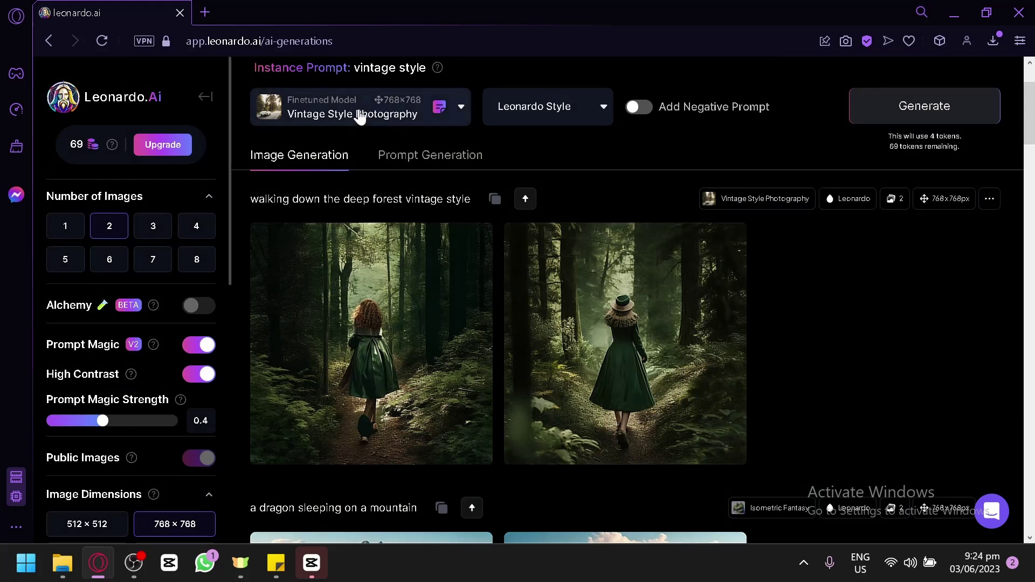
scroll(429, 232, up, 2)
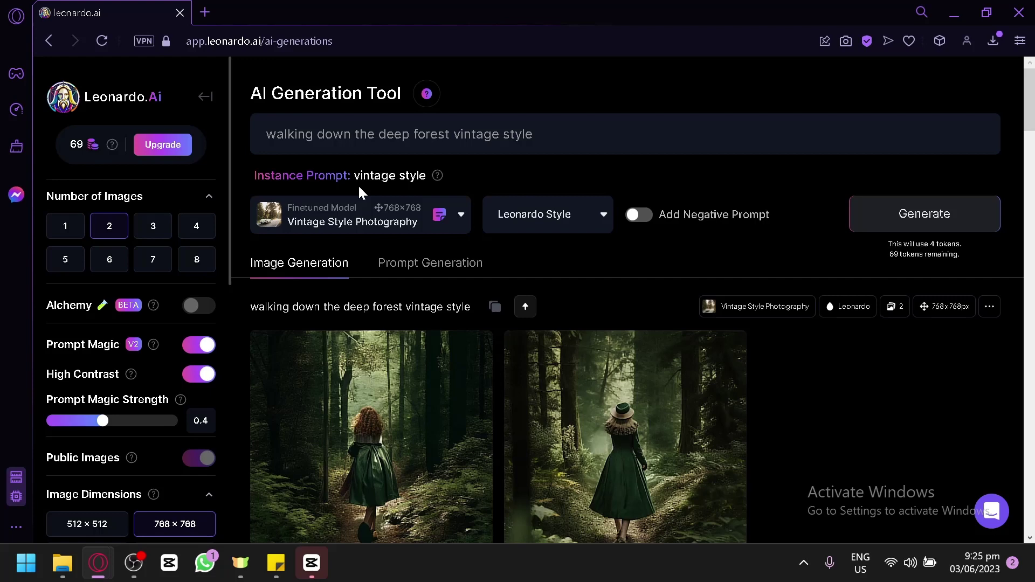
Create a new training dataset, keeping the default name My New Dataset and the default description.
click(364, 225)
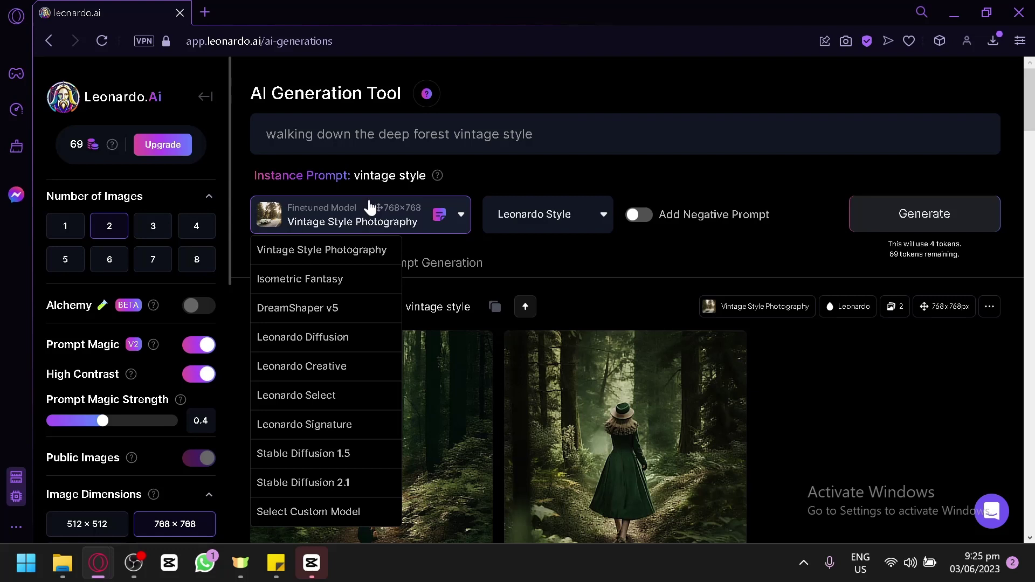
click(73, 95)
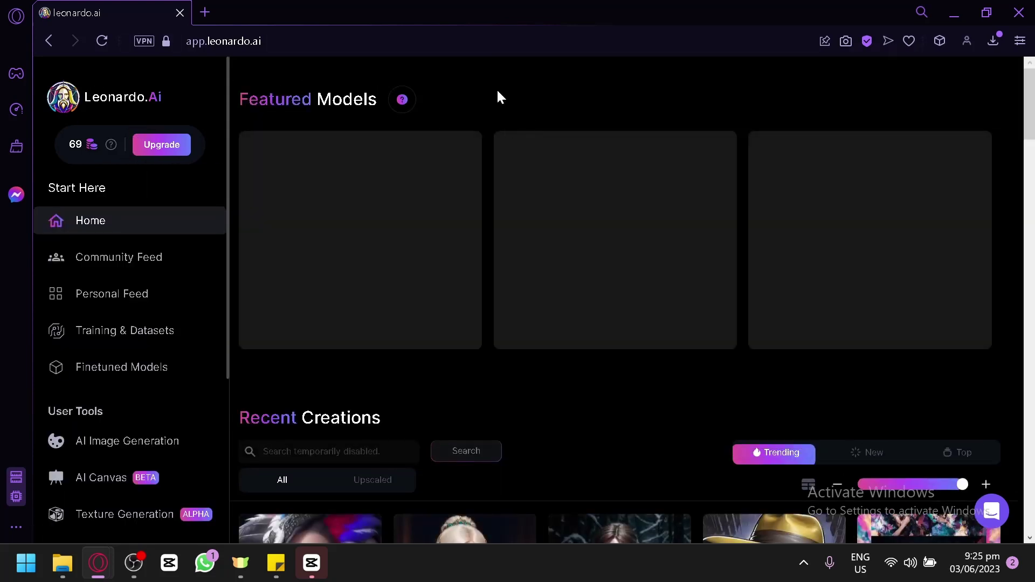
click(90, 340)
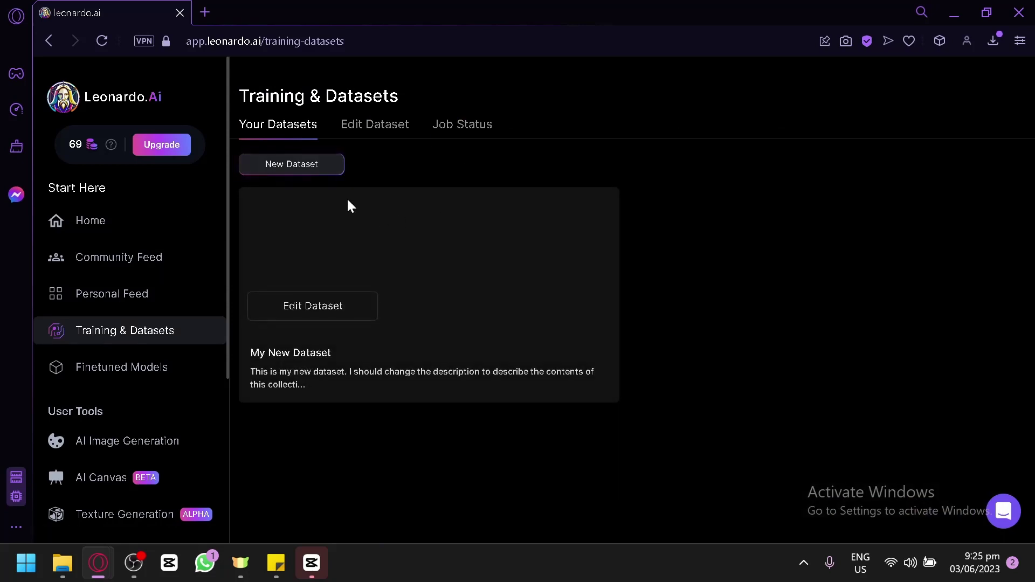
click(327, 171)
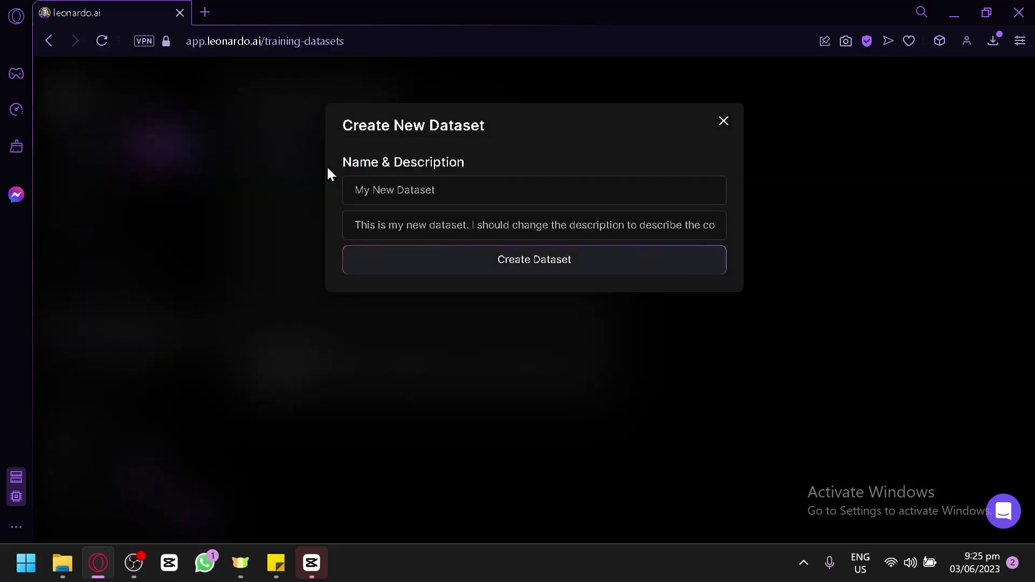
click(355, 190)
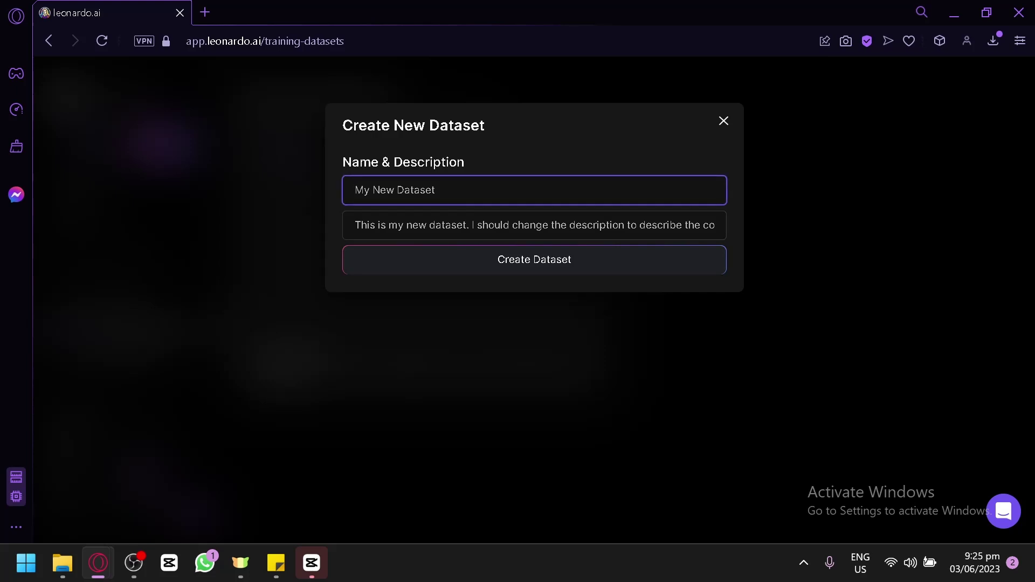
key(Tab)
click(551, 264)
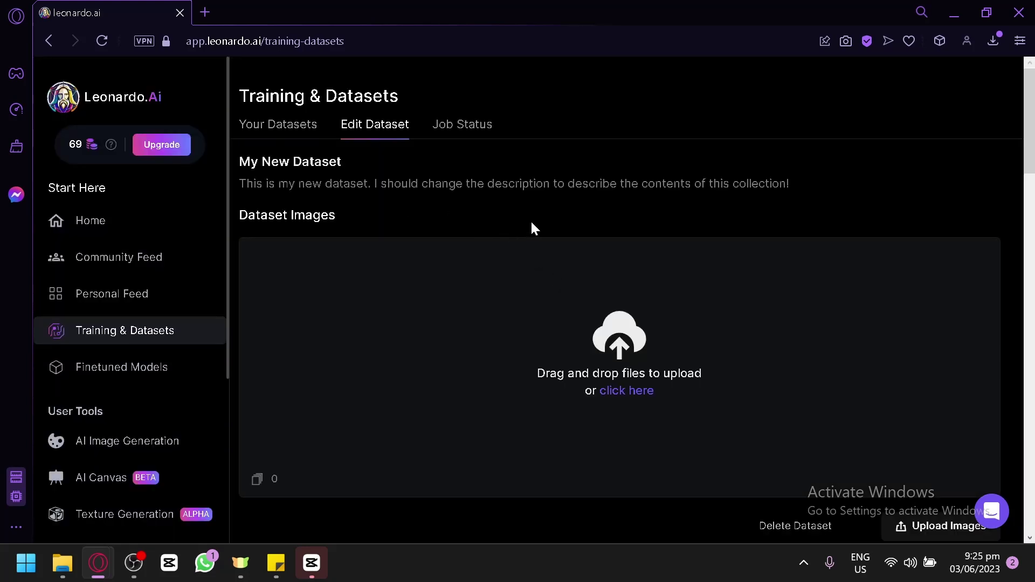
Add the four hooded skeleton reaper sticker images with black and red colouring from the gallery to the dataset.
scroll(532, 225, down, 2)
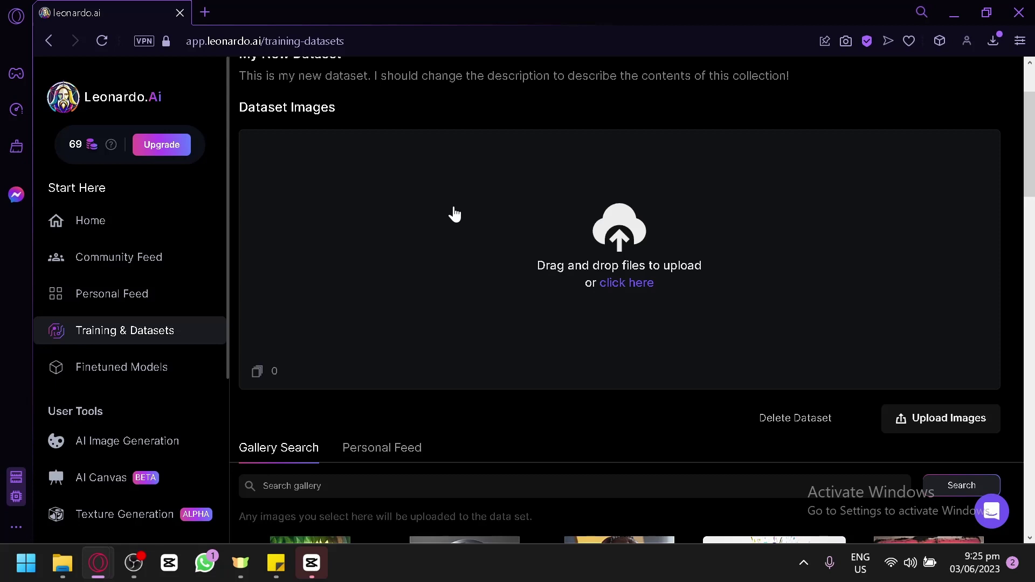
scroll(456, 207, up, 2)
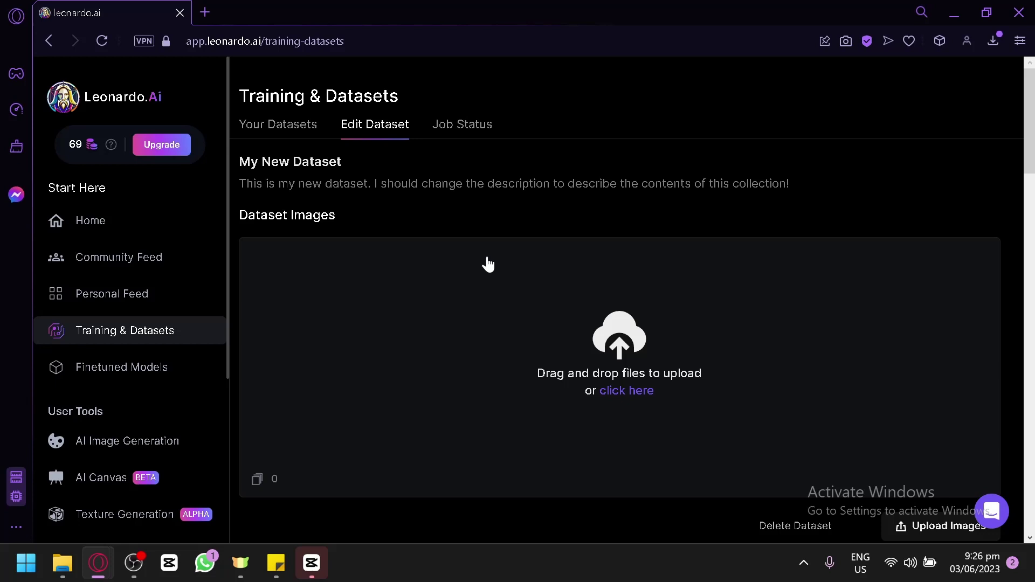
scroll(512, 297, down, 2)
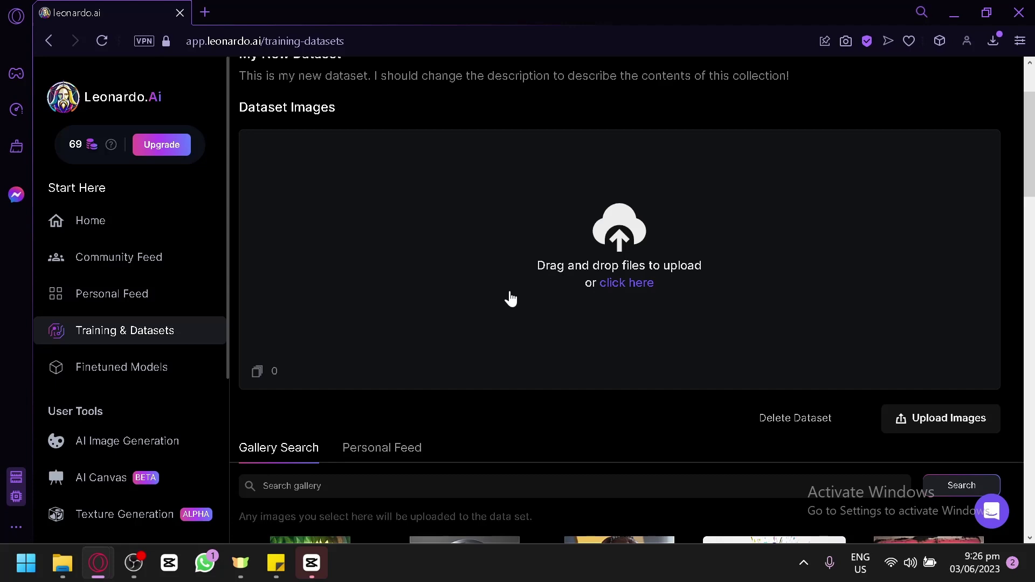
scroll(510, 299, down, 5)
scroll(394, 217, down, 4)
scroll(394, 217, up, 4)
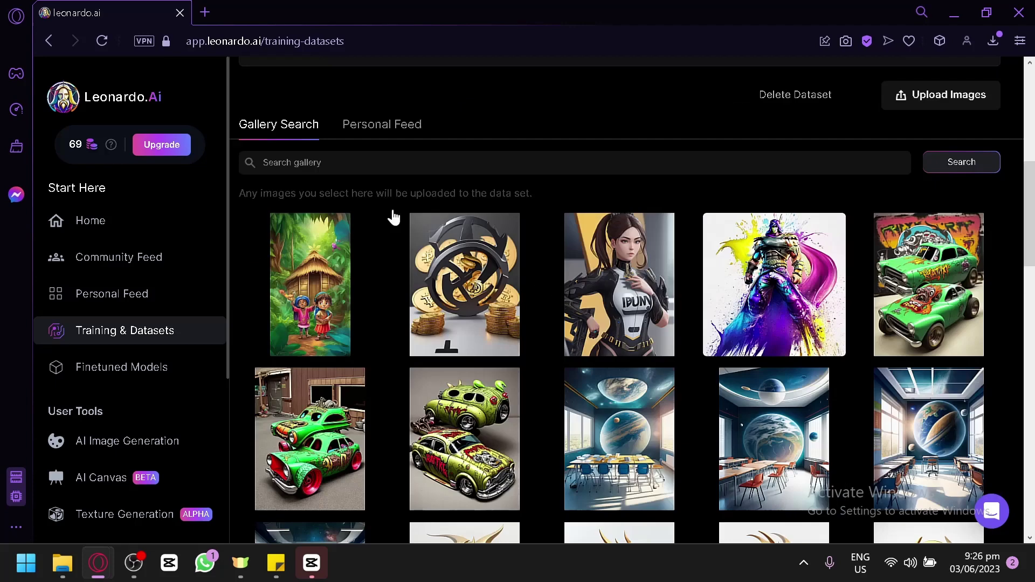
scroll(544, 243, down, 5)
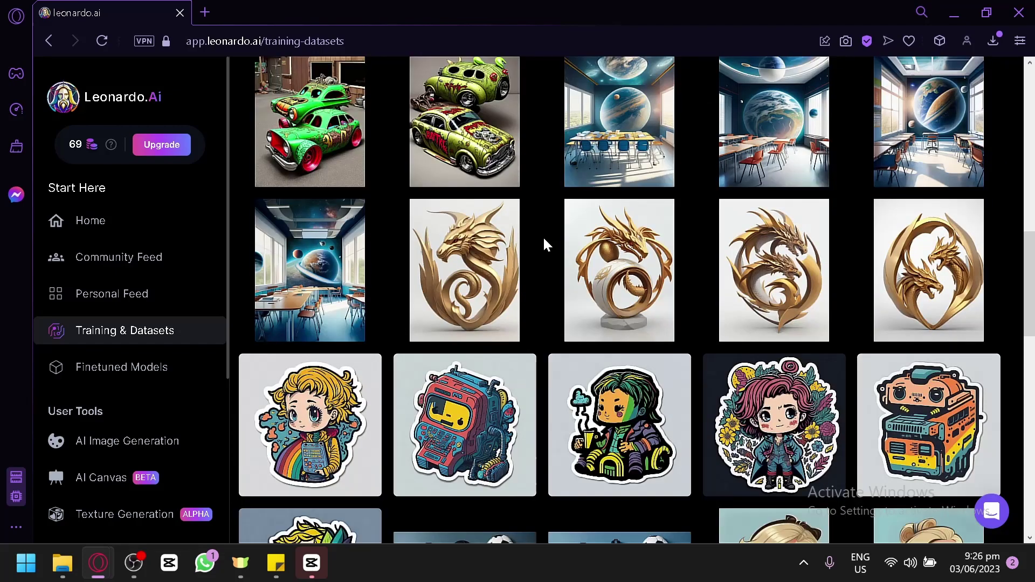
scroll(541, 231, up, 3)
scroll(540, 229, down, 3)
scroll(592, 218, down, 7)
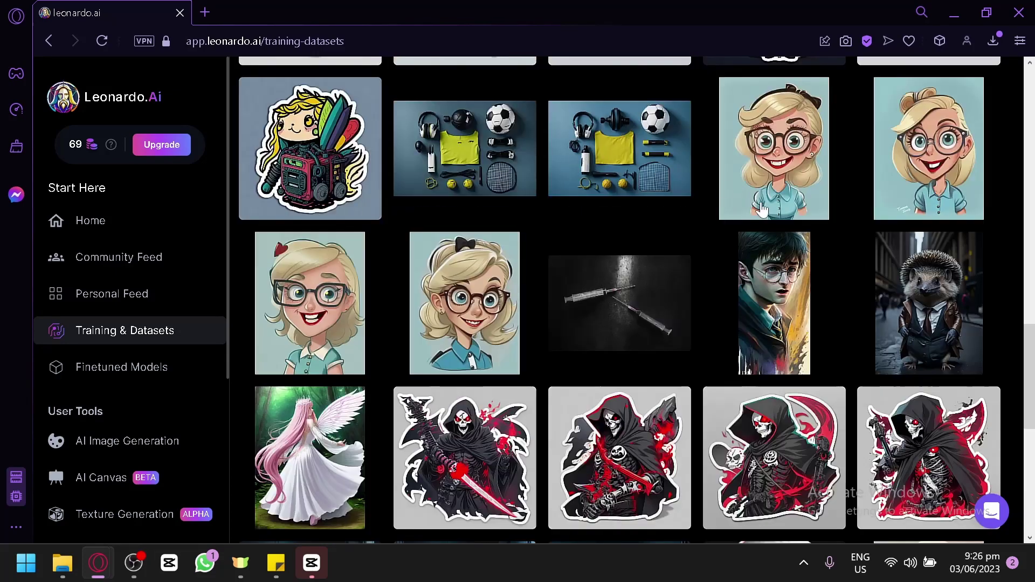
scroll(433, 330, down, 4)
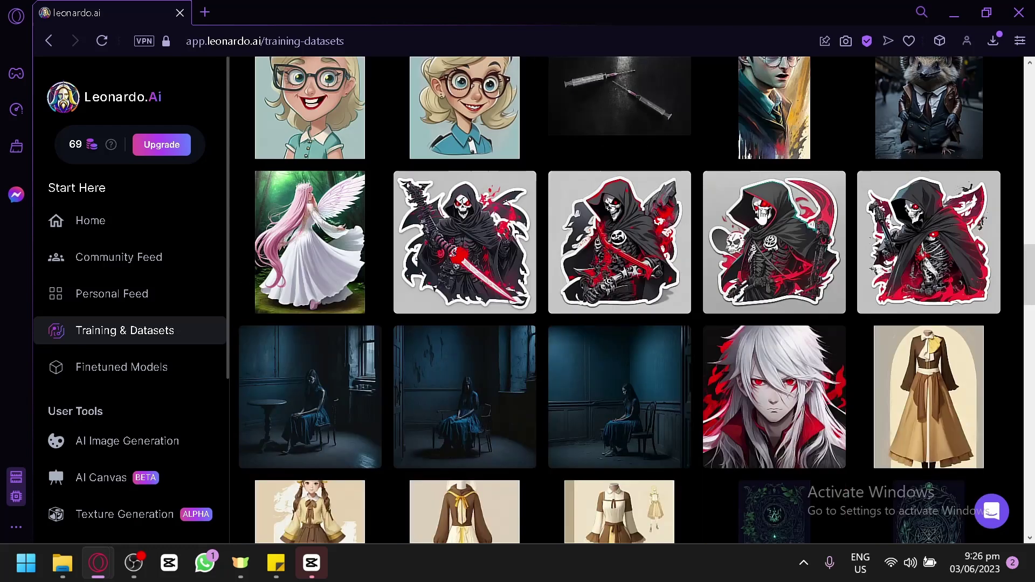
click(514, 257)
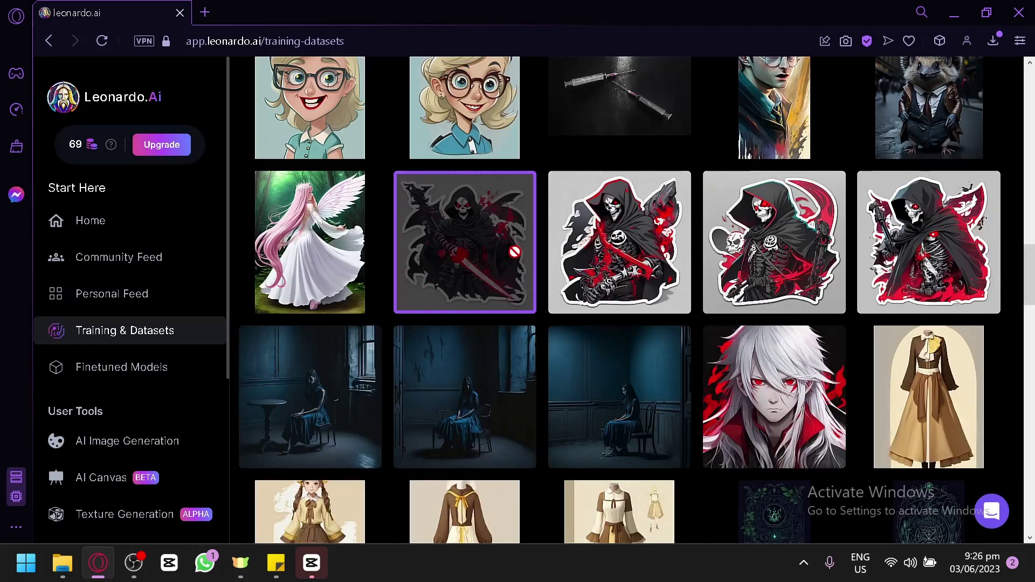
click(558, 256)
click(740, 231)
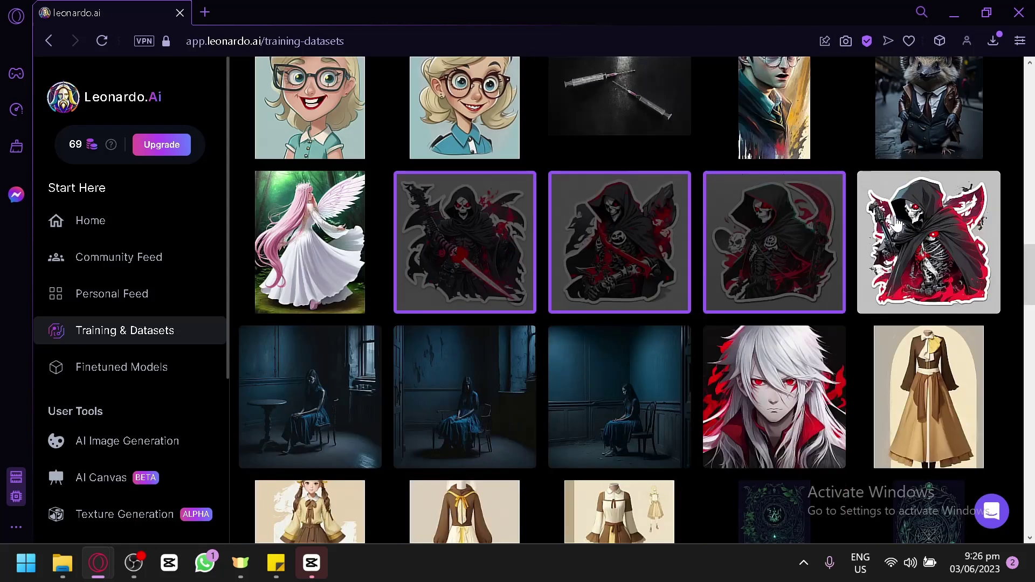
click(903, 219)
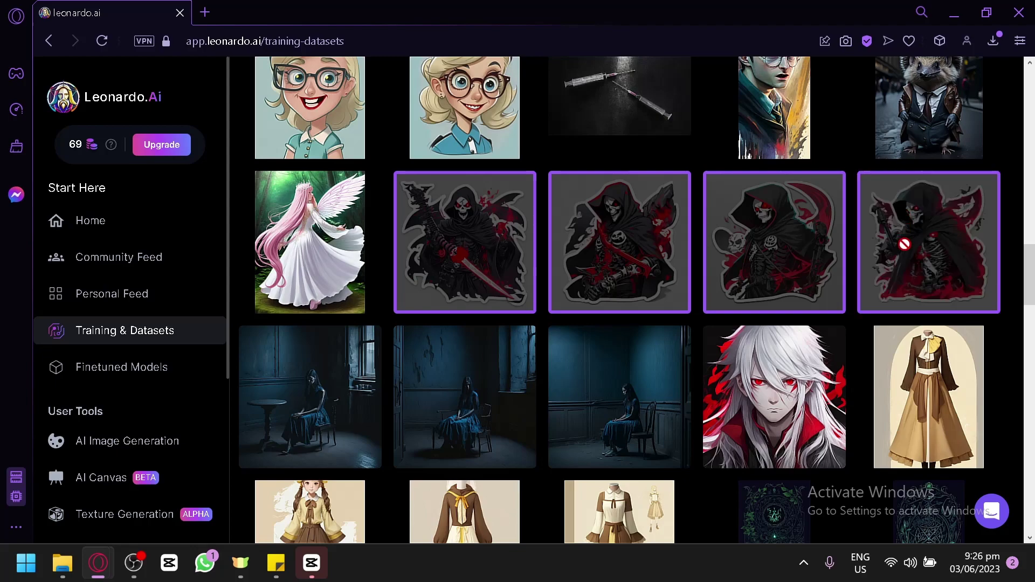
Review the four images collected in My New Dataset and open the model training settings for it.
scroll(589, 347, up, 15)
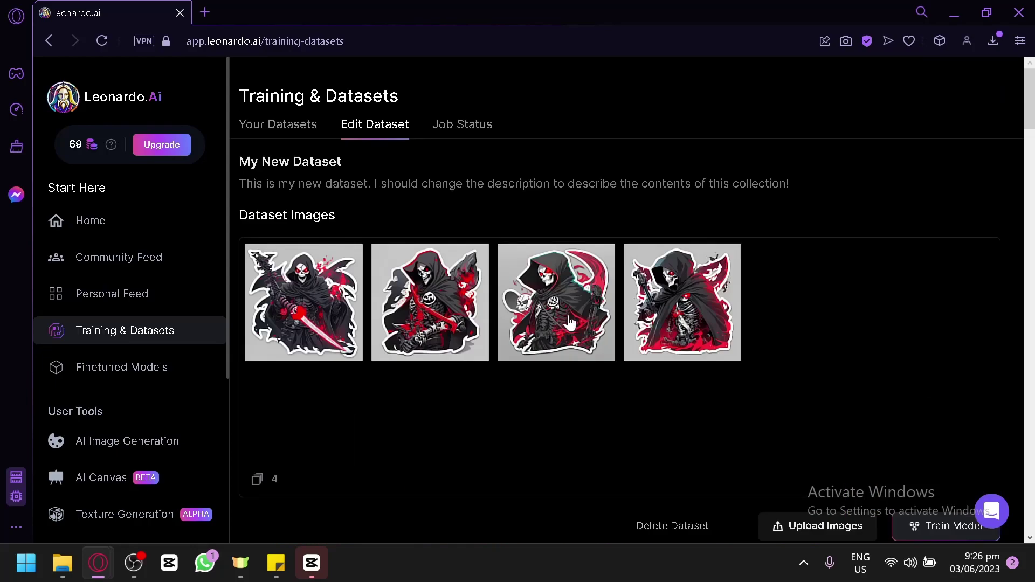
scroll(694, 282, down, 4)
scroll(694, 282, up, 4)
scroll(696, 285, down, 2)
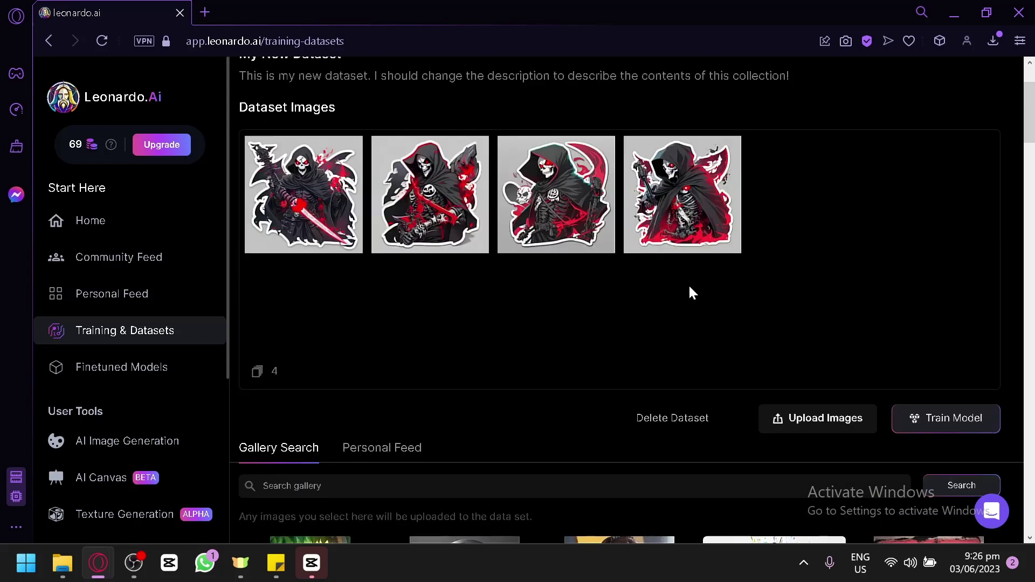
scroll(689, 286, down, 15)
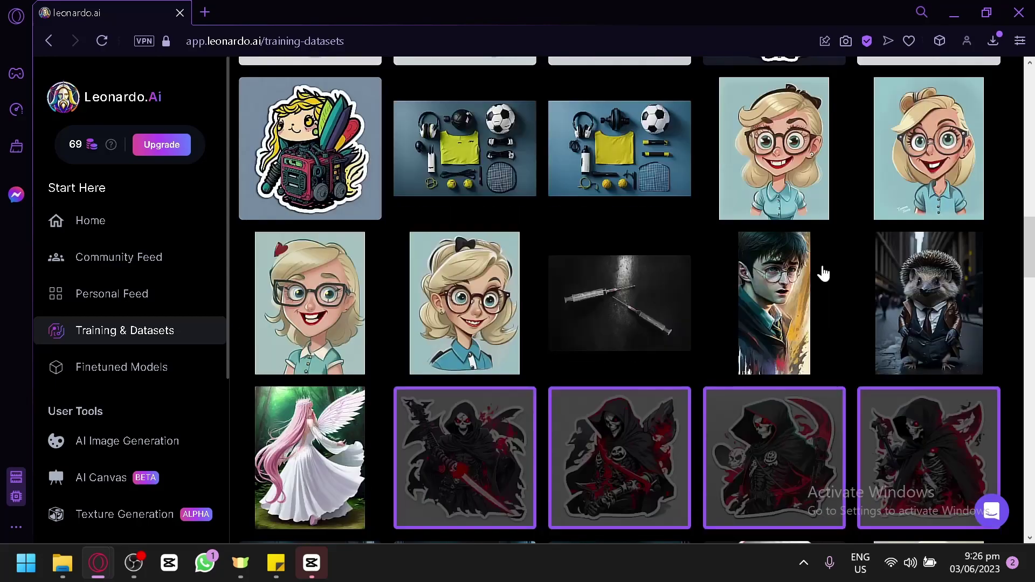
scroll(842, 225, up, 20)
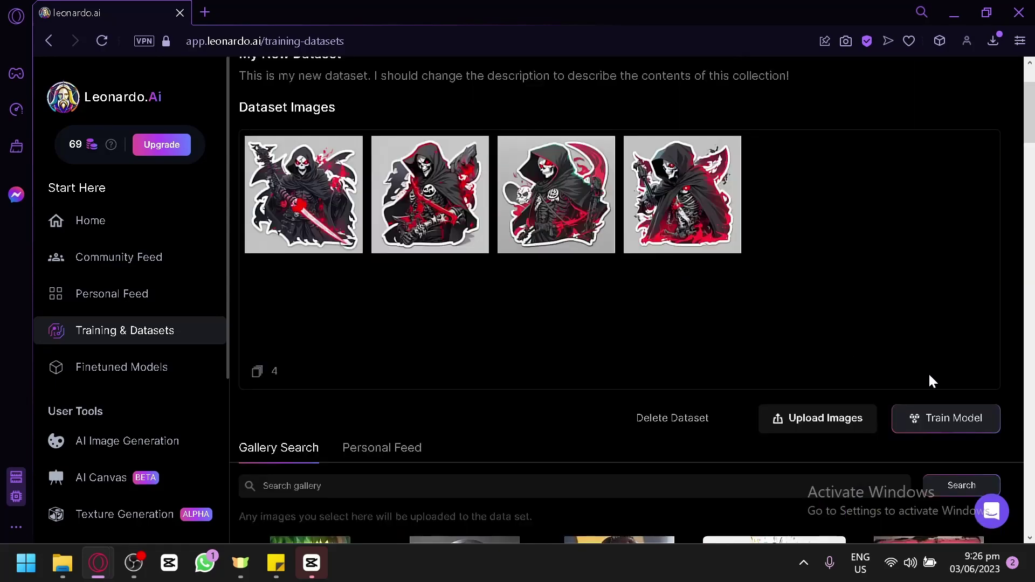
click(932, 426)
scroll(531, 359, down, 2)
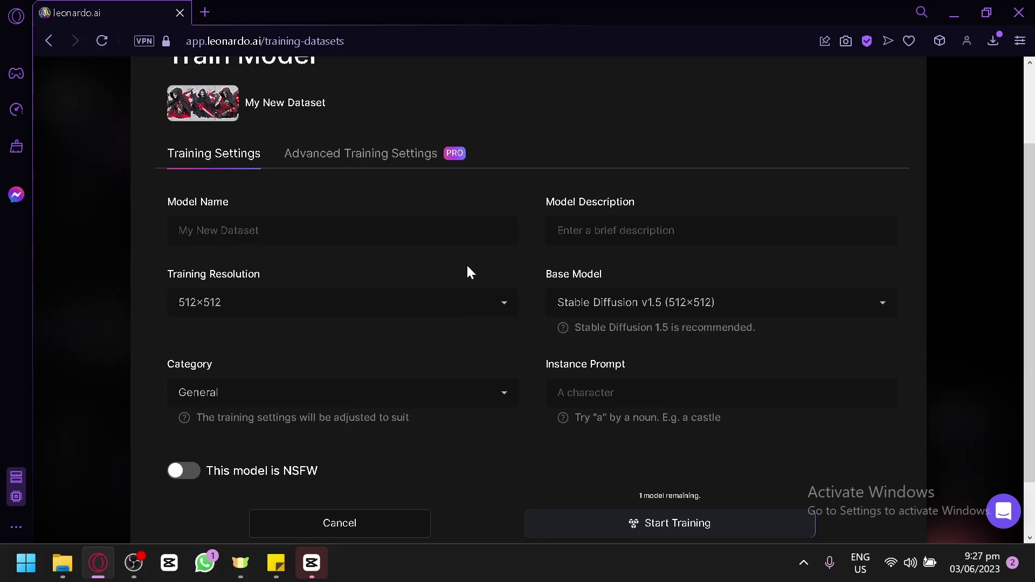
Name the model Sticker and choose Stable Diffusion v2.1 (768×768) as its base model.
click(431, 234)
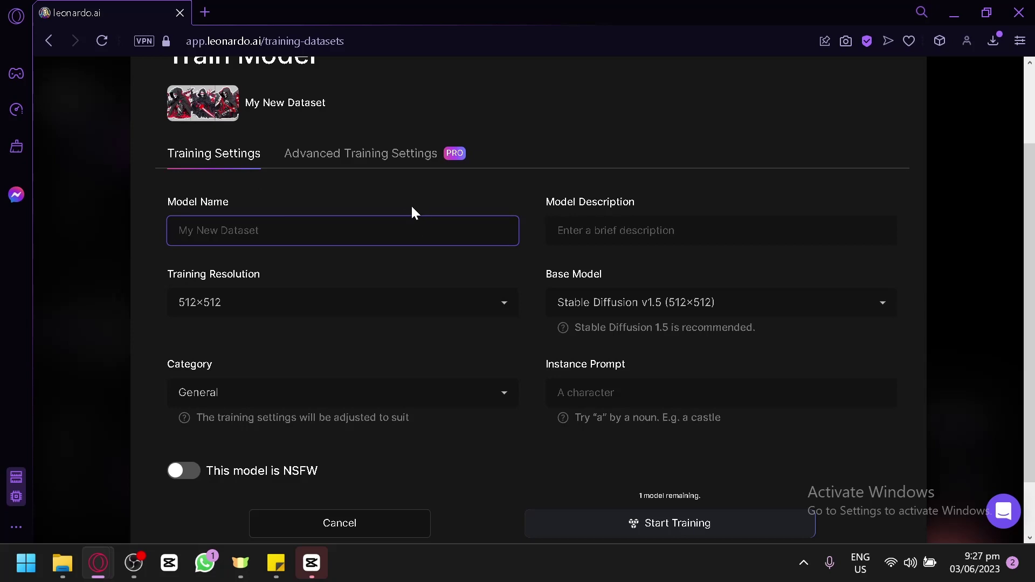
text(Sticker)
click(678, 298)
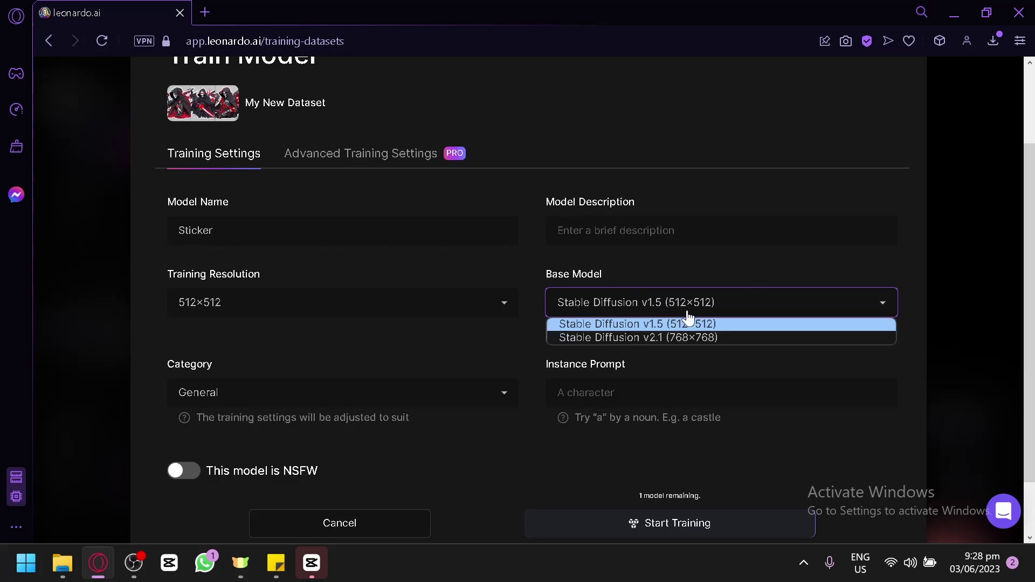
click(688, 335)
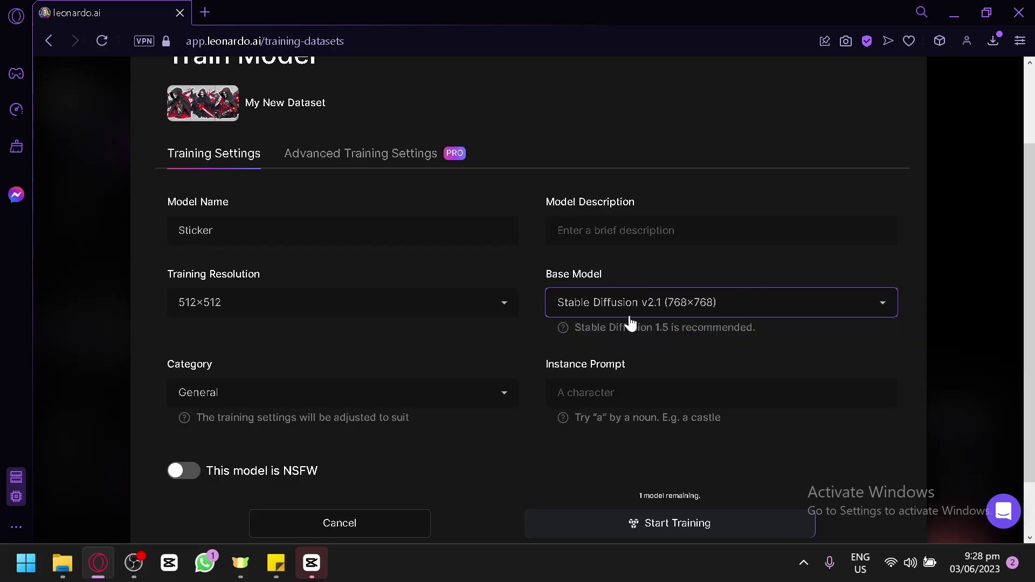
Set the model's category to Vector and its instance prompt to "sticker".
click(370, 401)
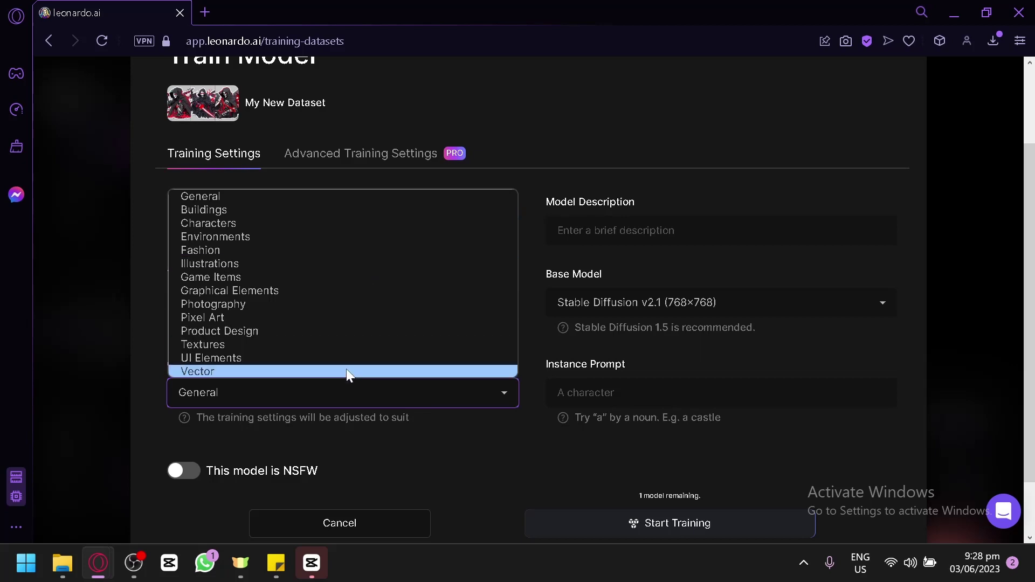
click(348, 360)
click(236, 398)
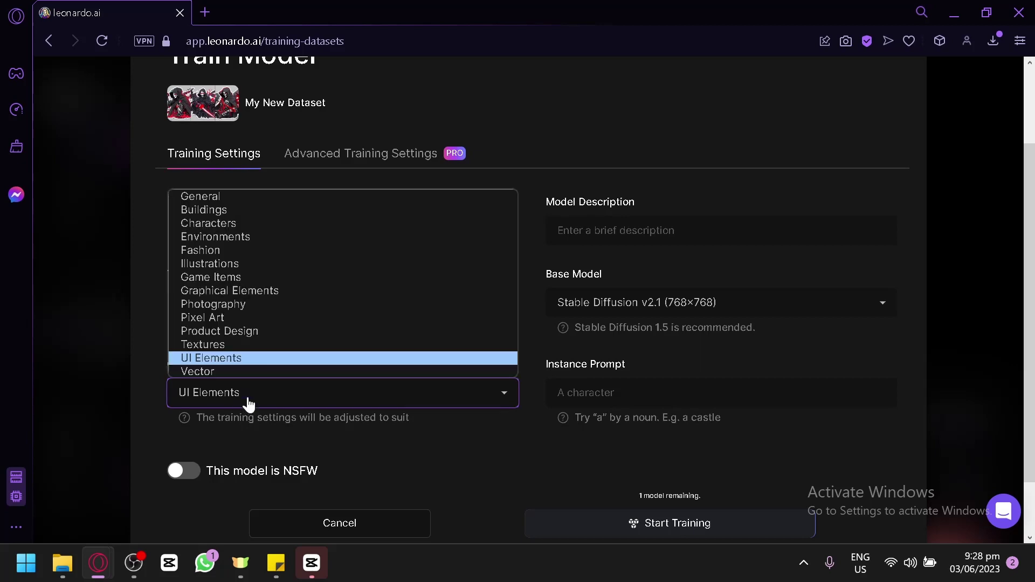
click(268, 372)
click(623, 385)
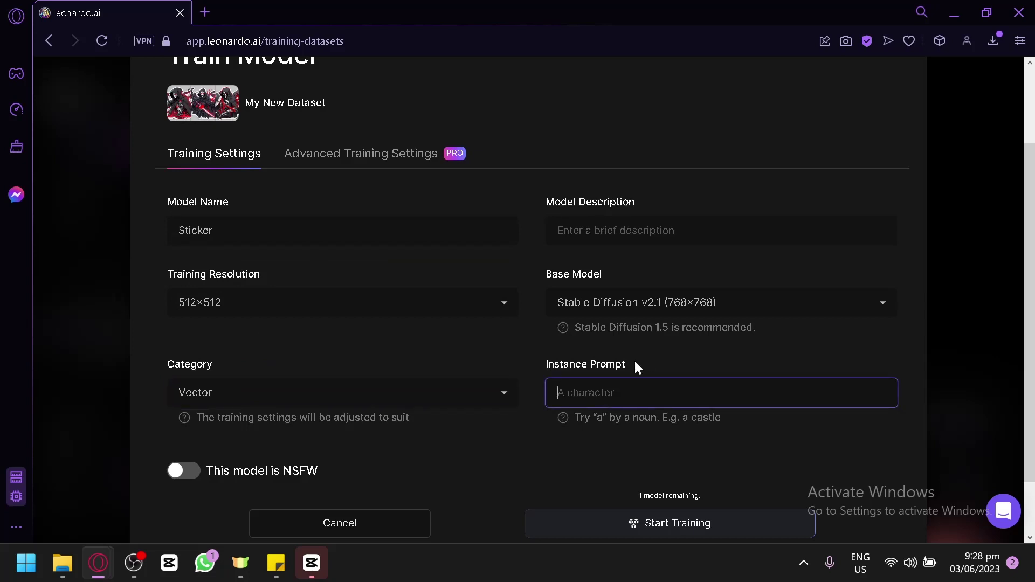
text(sticker)
Start training the Sticker model and open the training job status.
scroll(643, 348, down, 2)
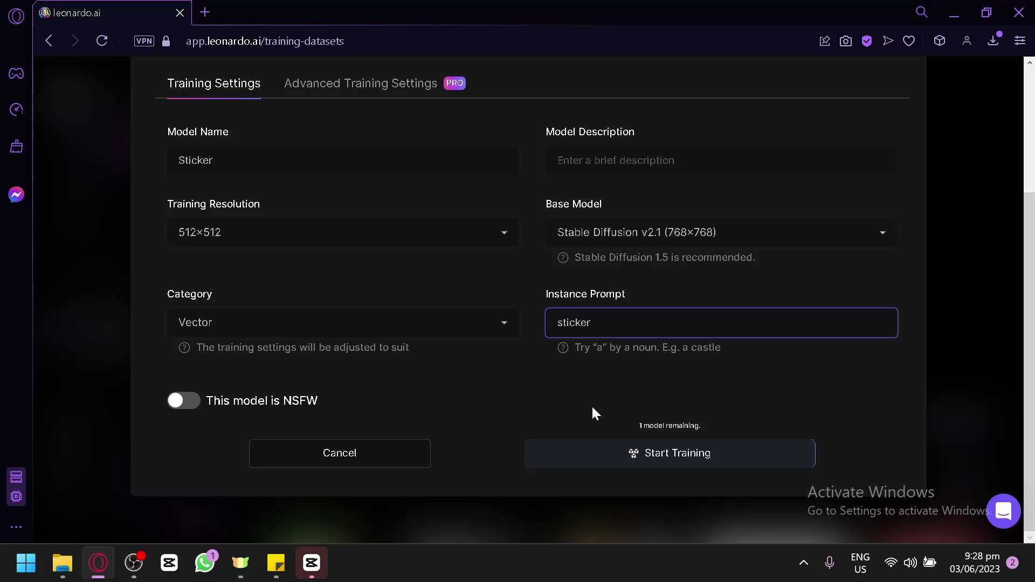
click(610, 452)
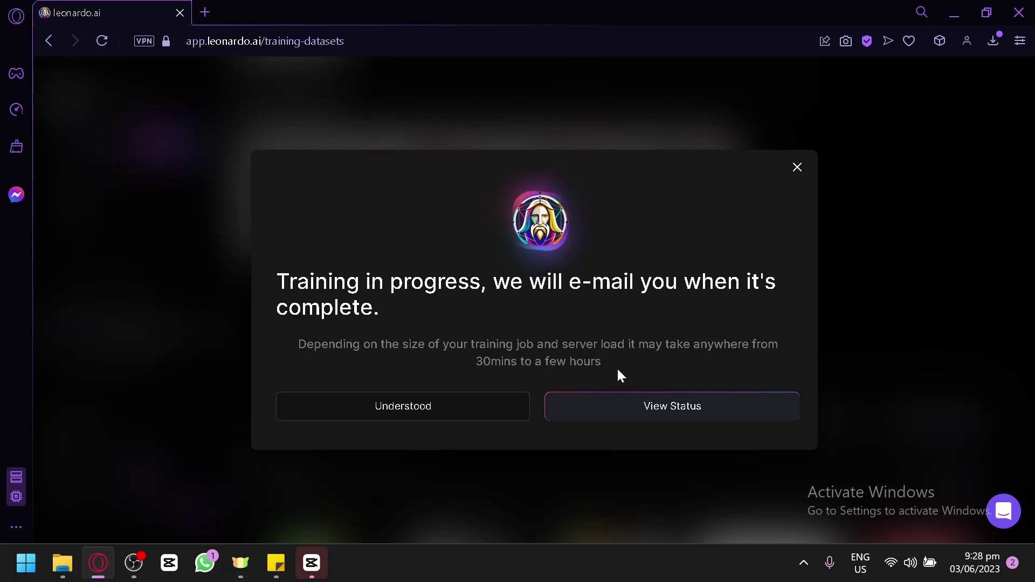
click(629, 414)
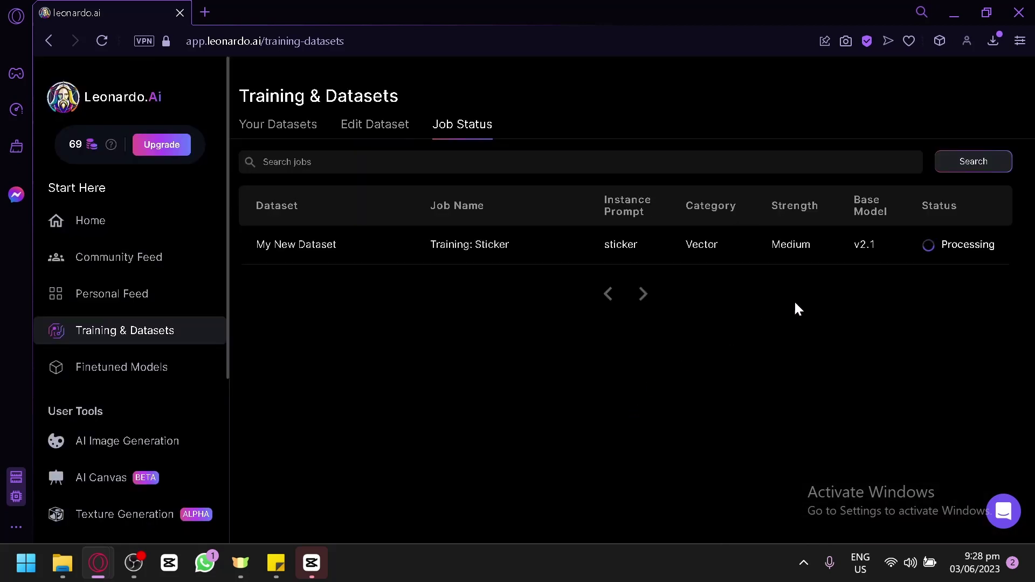
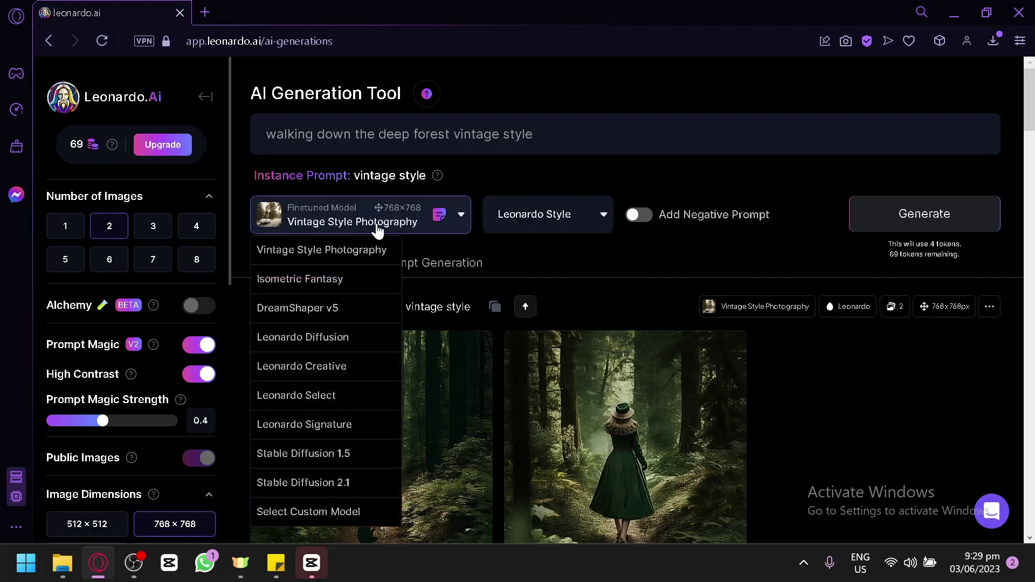
Browse the custom finetuned models for image generation and choose the Battle Axes platform model for generating.
click(281, 512)
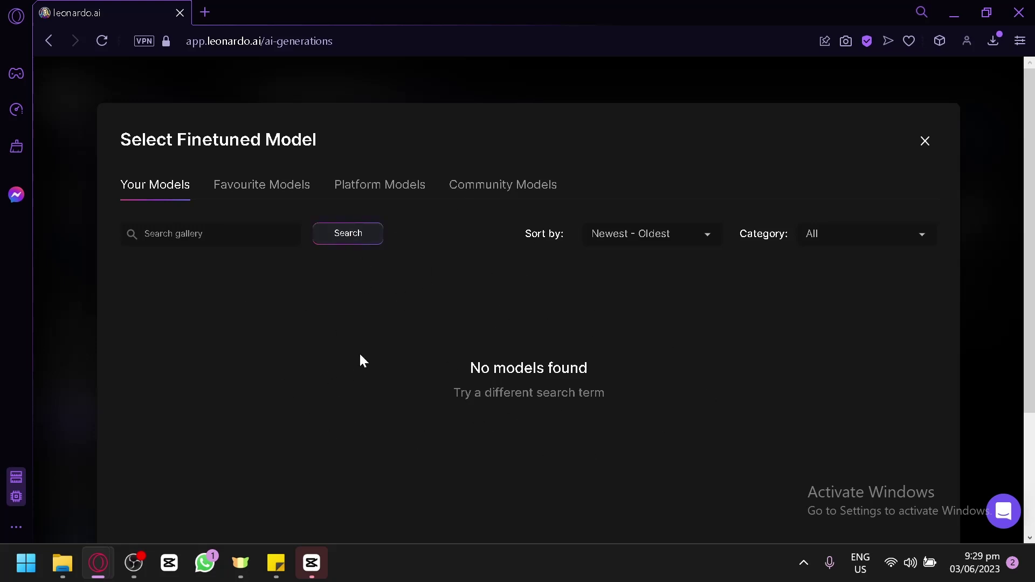
click(264, 184)
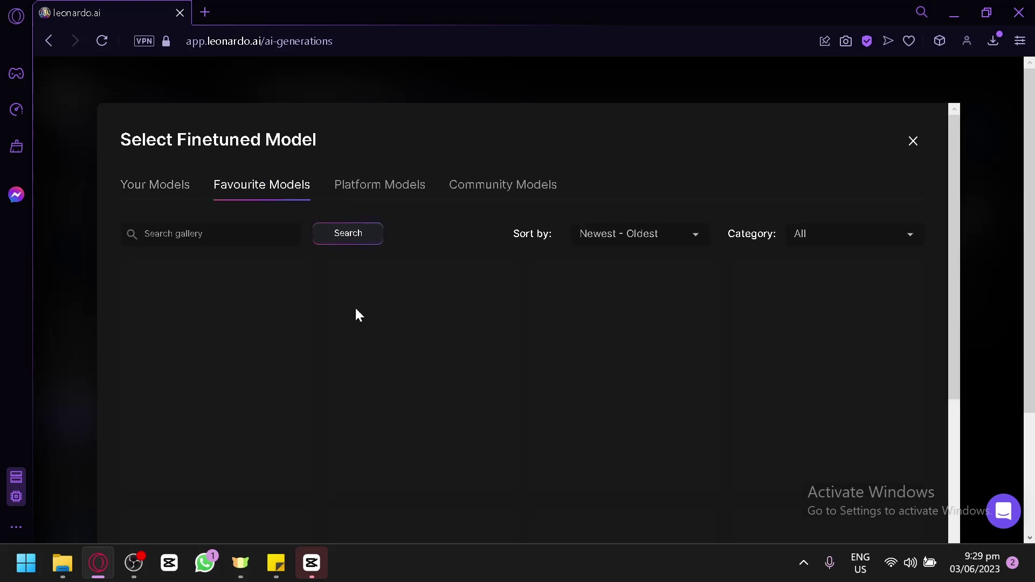
click(383, 199)
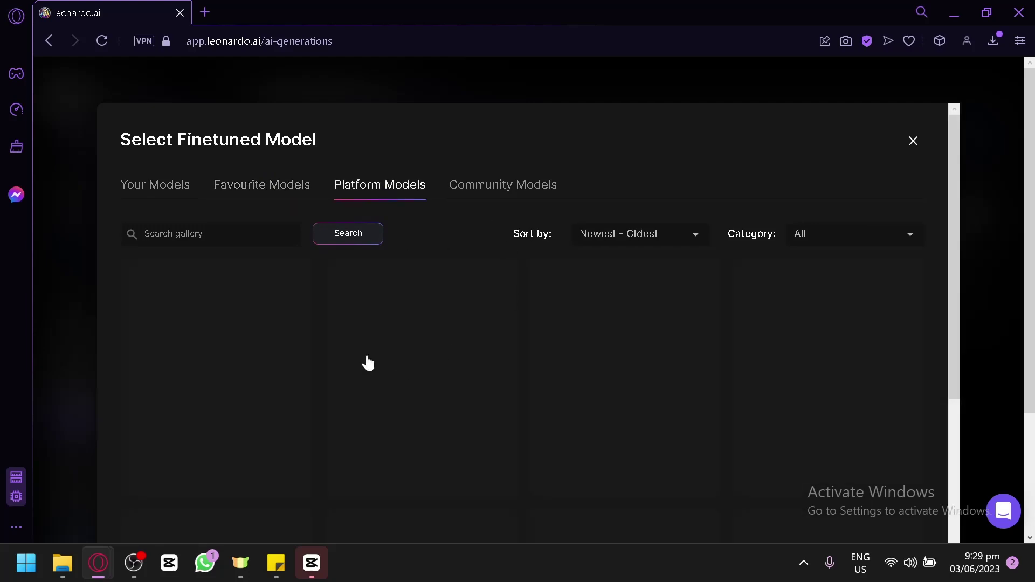
scroll(501, 326, down, 5)
scroll(501, 326, up, 5)
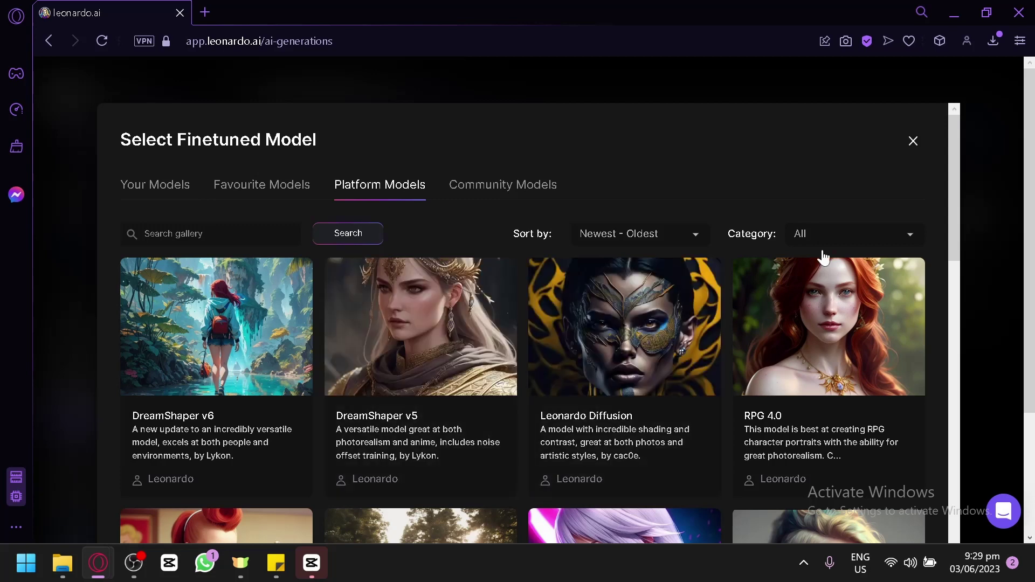
scroll(677, 260, down, 5)
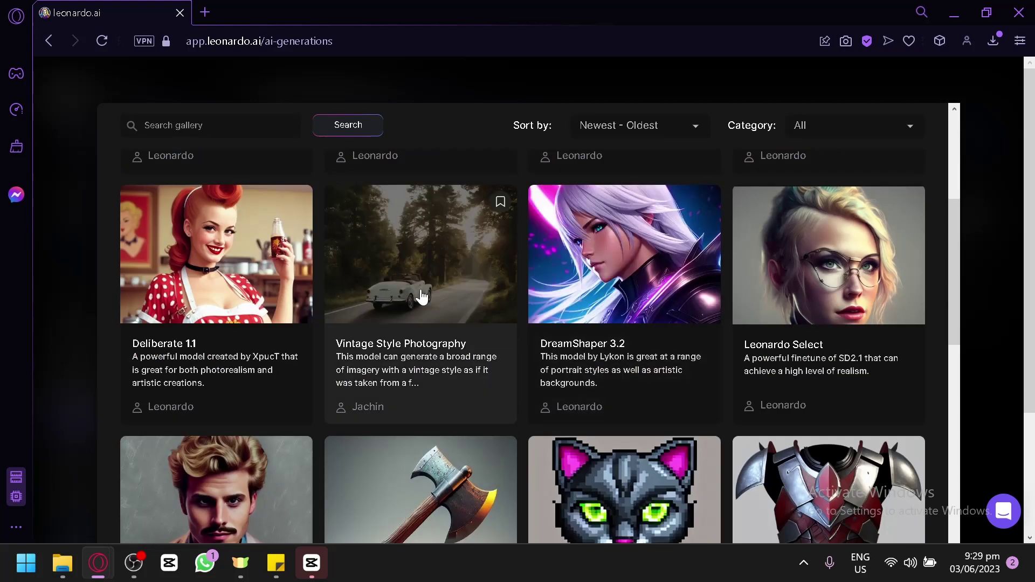
scroll(440, 317, down, 3)
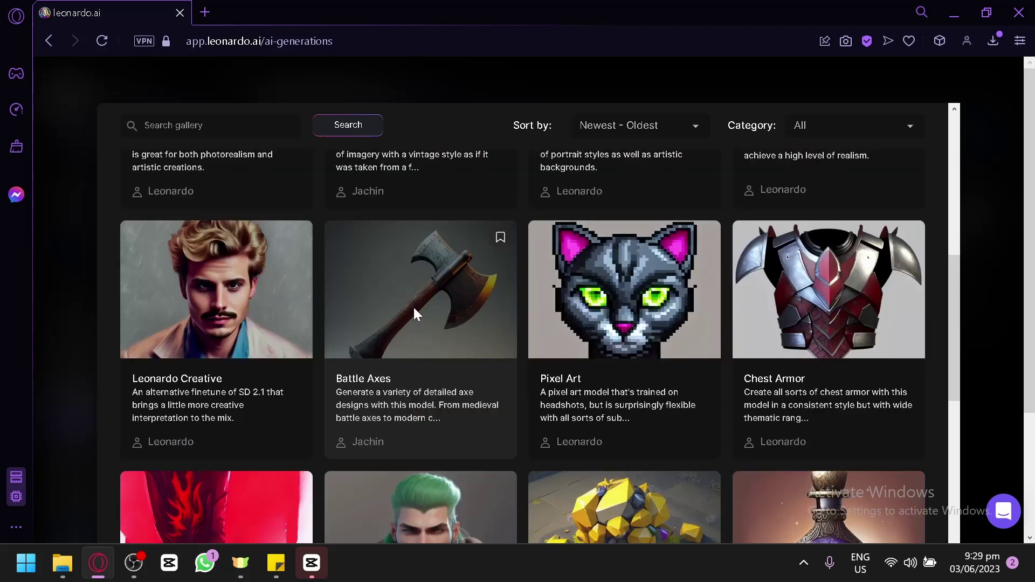
click(415, 313)
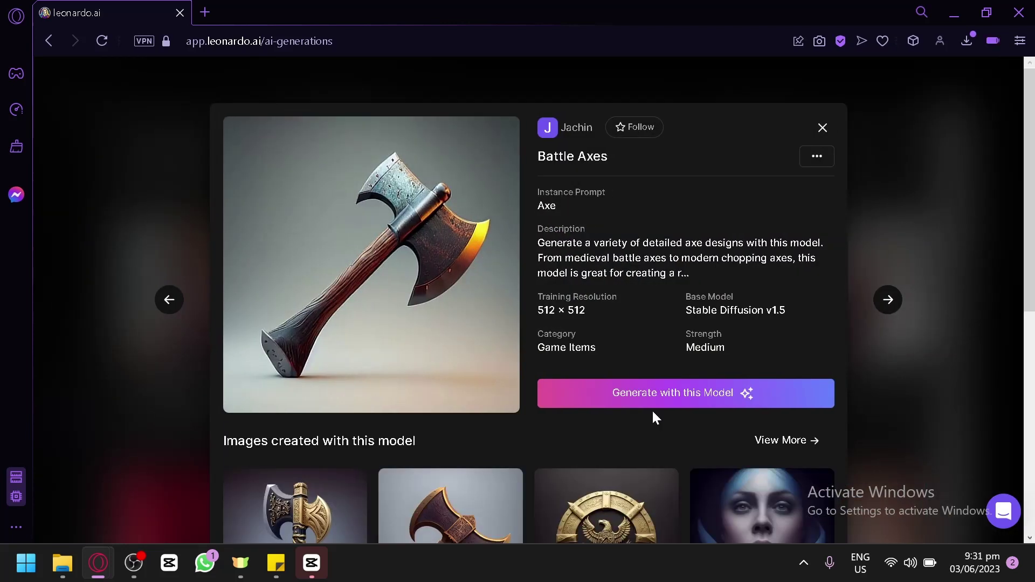
click(719, 397)
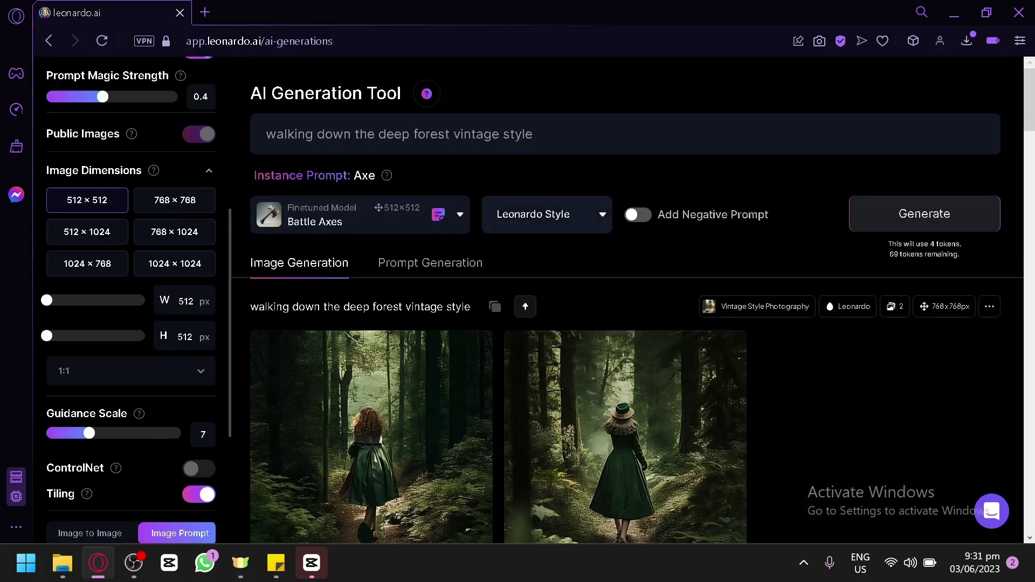
Reopen the platform models, examine the Battle Axes model's details, and close the model selection.
click(412, 214)
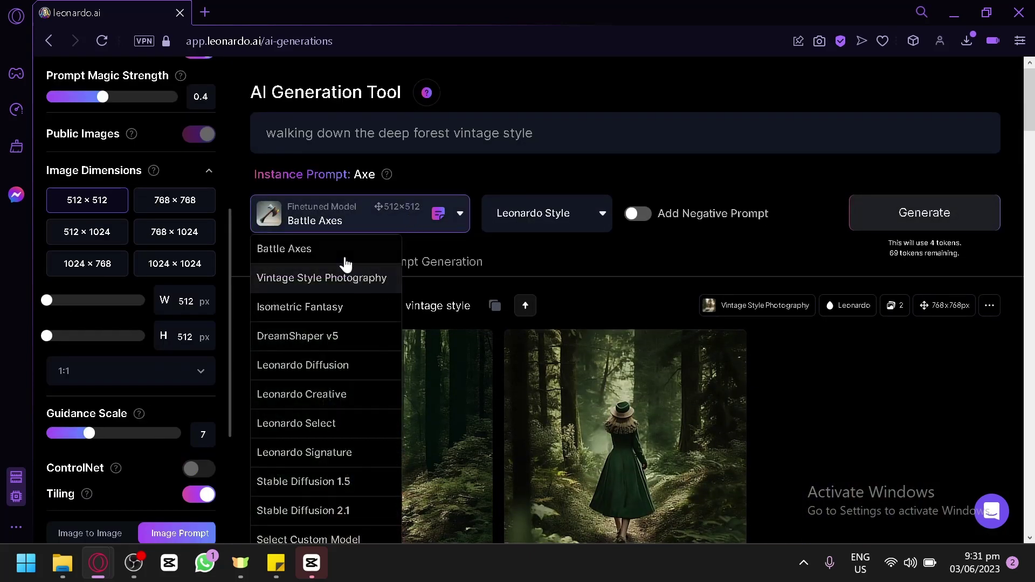
scroll(348, 364, down, 4)
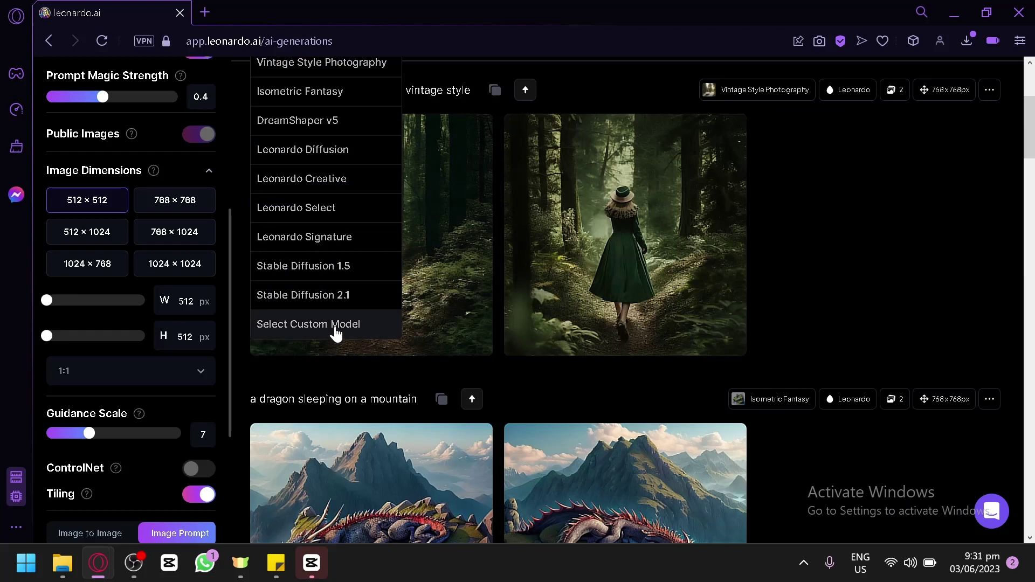
click(307, 323)
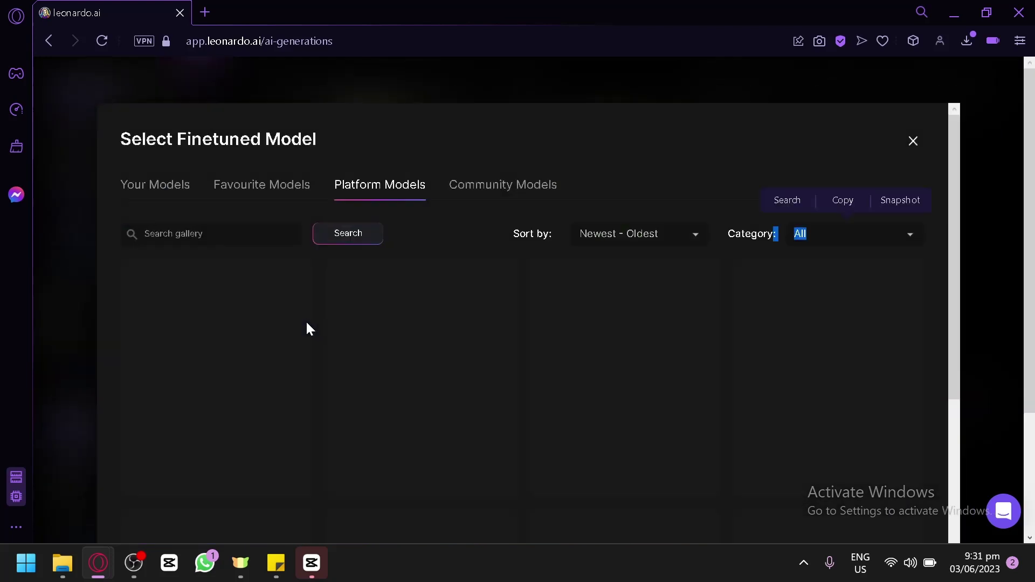
scroll(445, 218, down, 8)
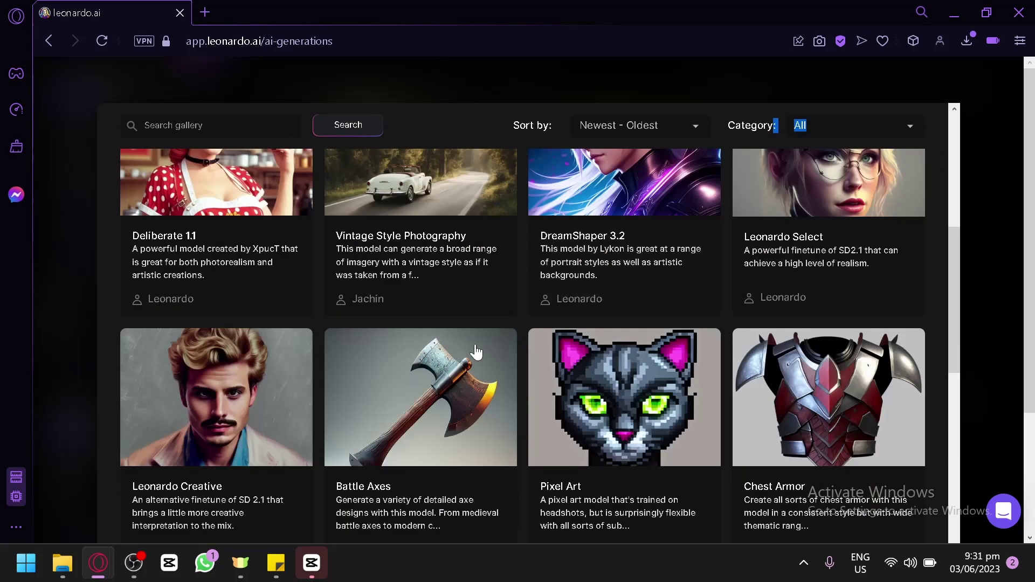
click(451, 376)
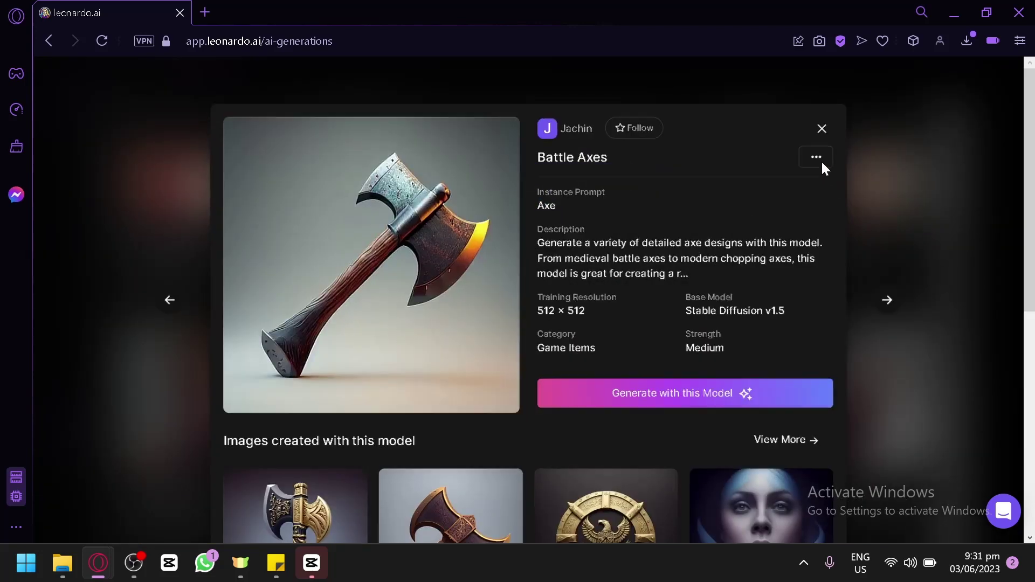
click(822, 128)
scroll(723, 289, up, 8)
key(Escape)
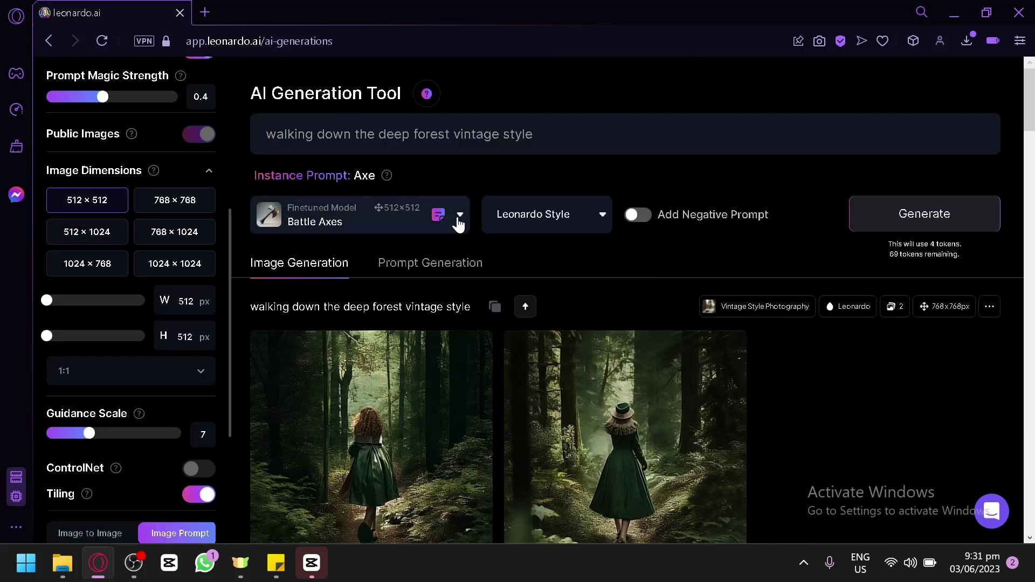
Replace the prompt with "a burning obsedian axe Axe", generate the images with the Battle Axes model, and view them.
drag(532, 135, 261, 161)
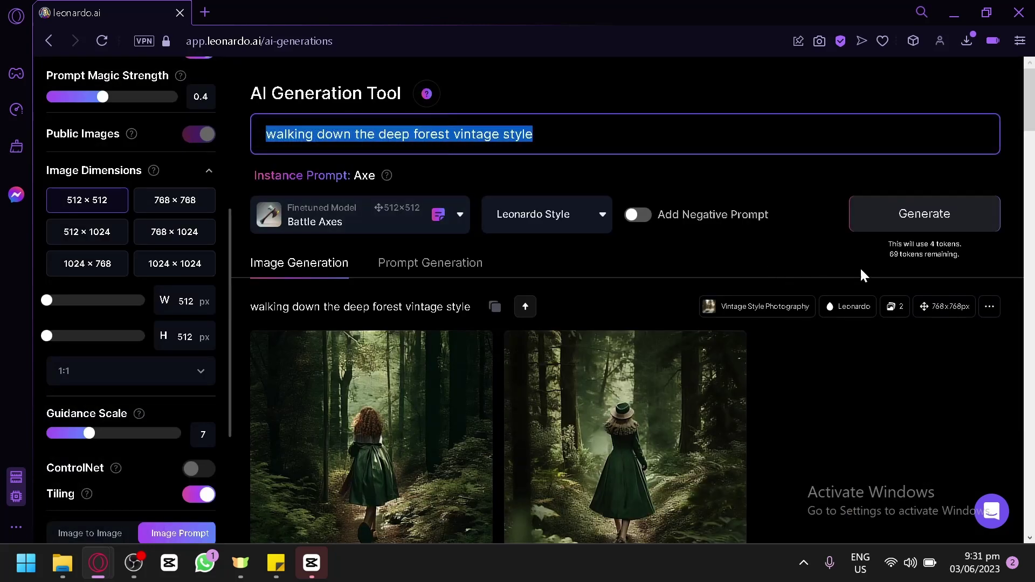
text(a burning obsedian axe Axe)
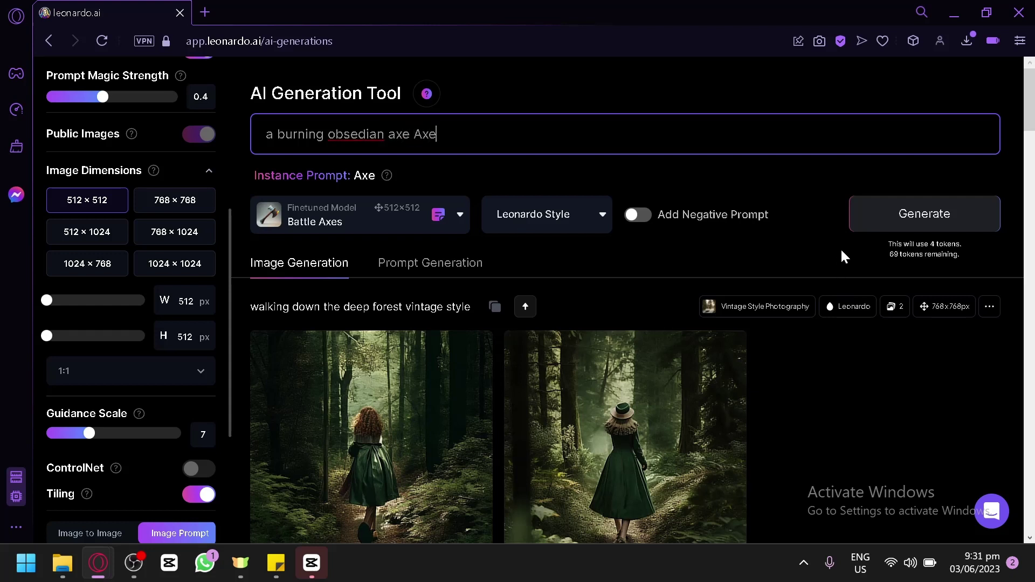
click(872, 226)
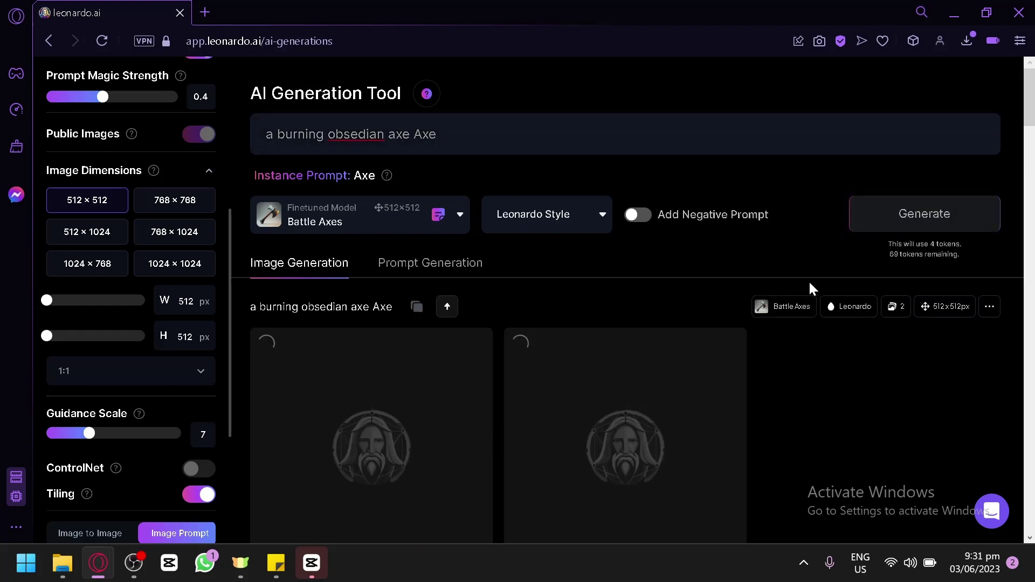
scroll(685, 302, down, 4)
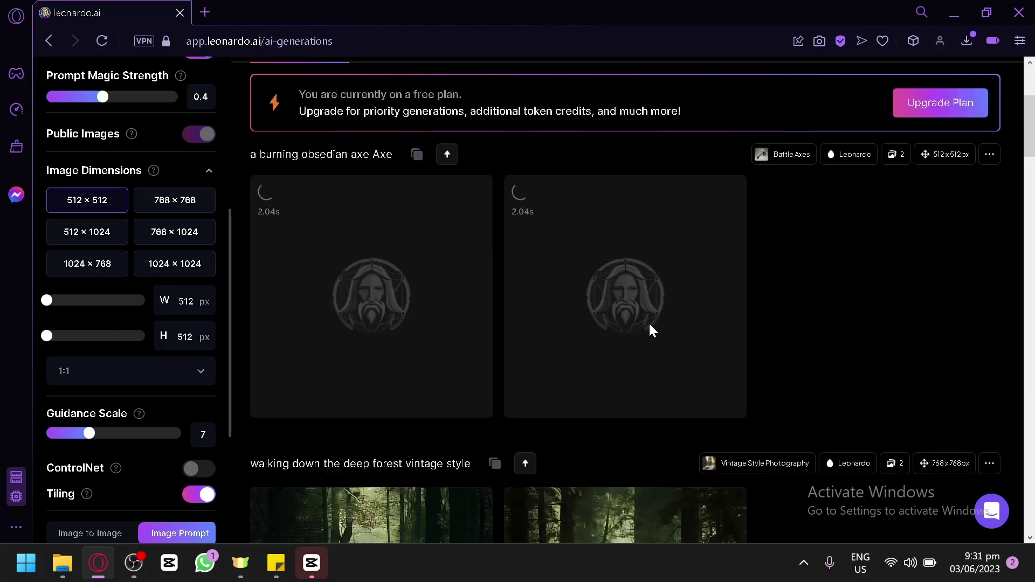
scroll(587, 326, up, 2)
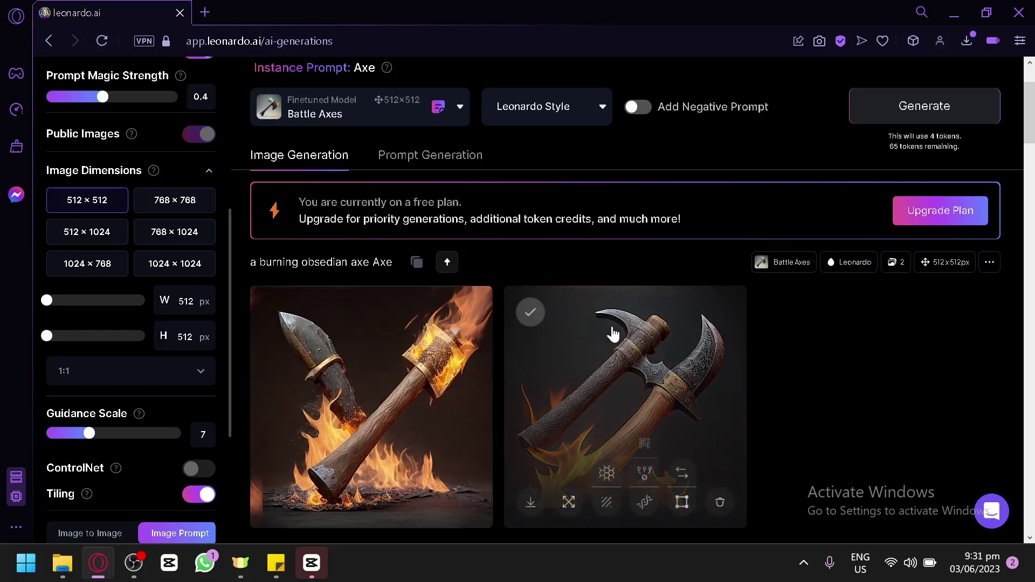
scroll(674, 213, down, 2)
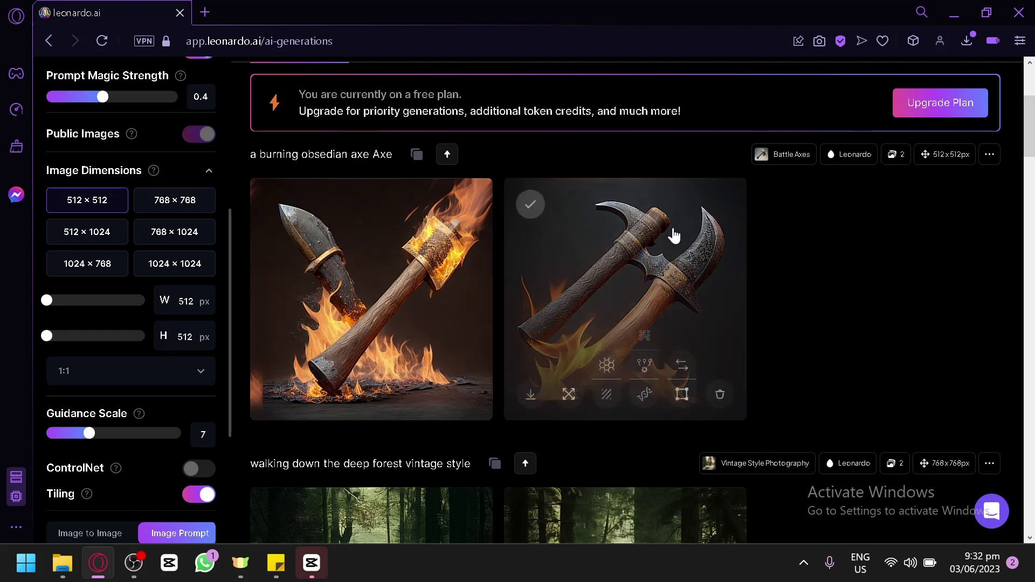
Remove the redundant lowercase "axe" from the prompt and generate new images with the Battle Axes model.
scroll(1003, 153, up, 4)
scroll(423, 418, down, 2)
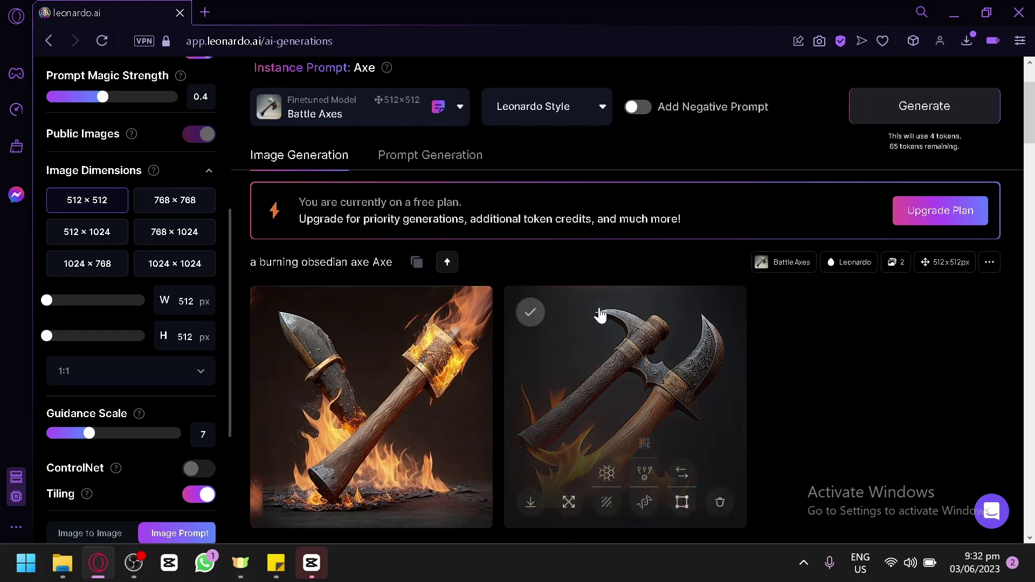
scroll(598, 312, up, 2)
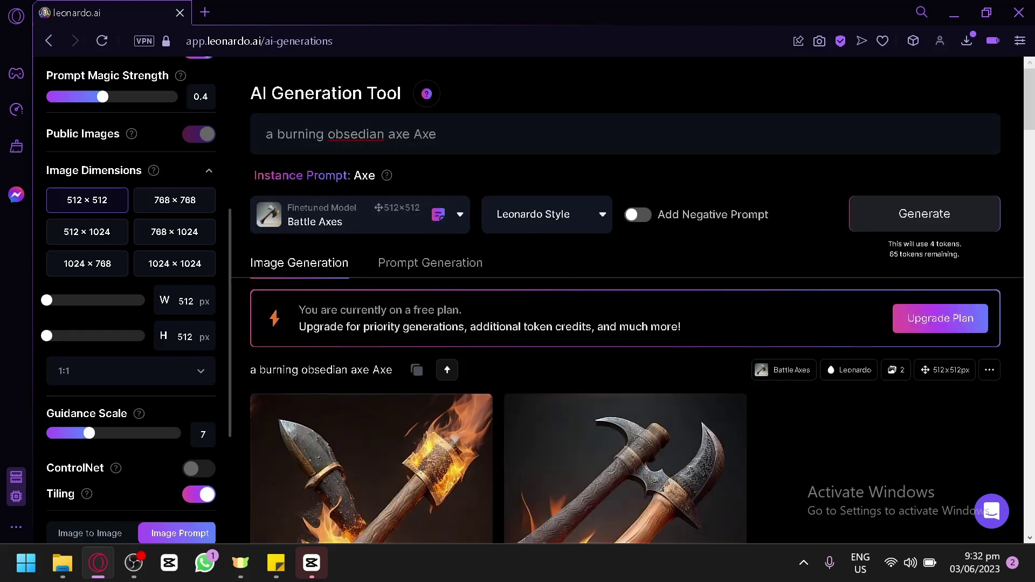
click(402, 133)
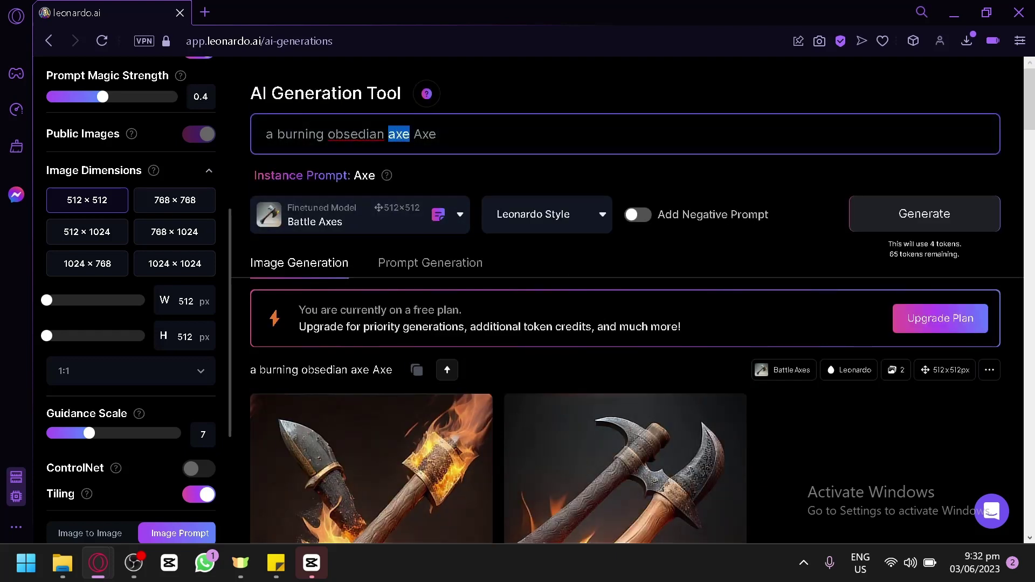
key(BackSpace)
click(891, 218)
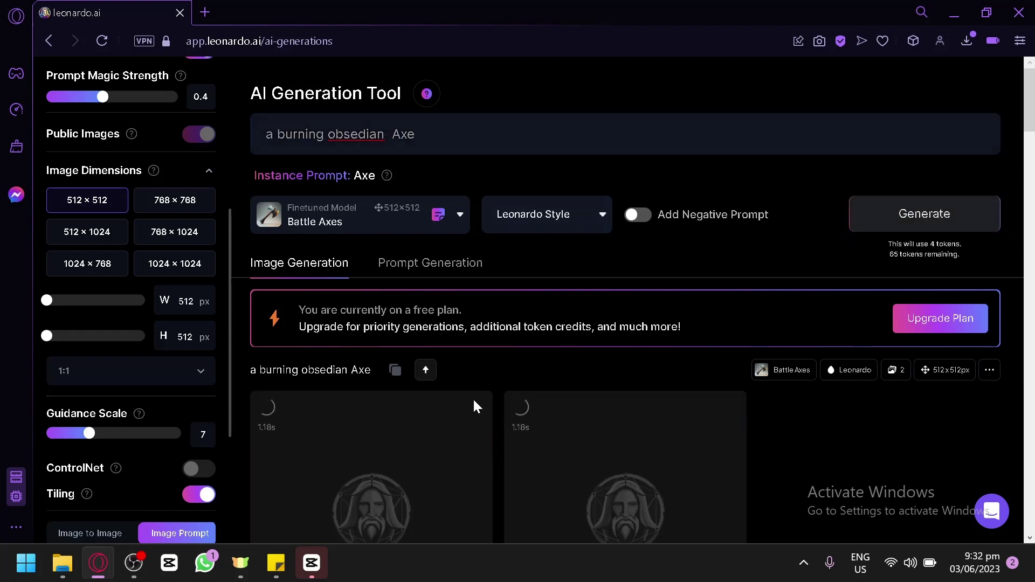
Examine the newly generated axe images, enlarging the second one, and compare them with the previous generation.
scroll(473, 407, down, 2)
scroll(781, 265, down, 2)
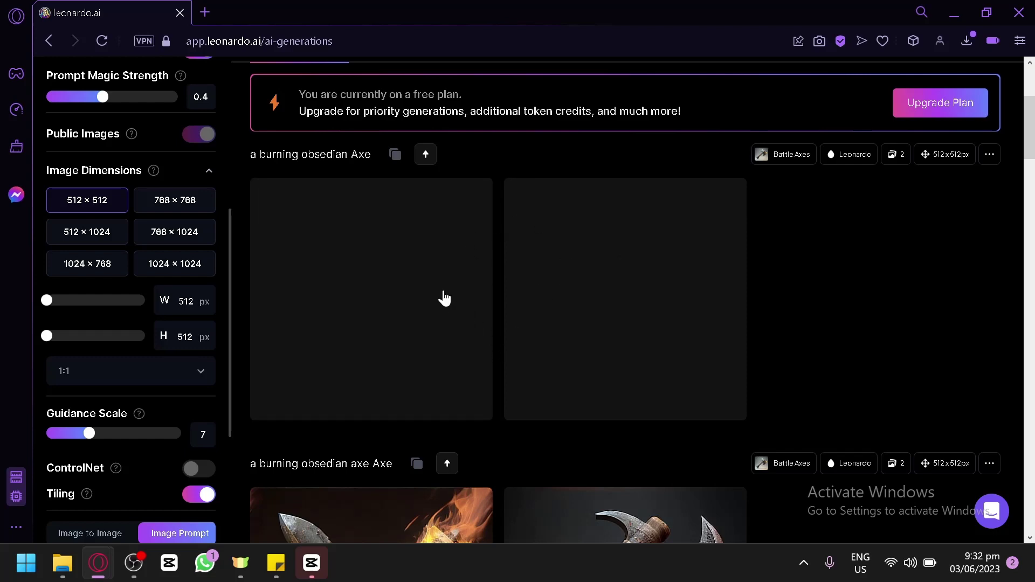
scroll(551, 286, up, 4)
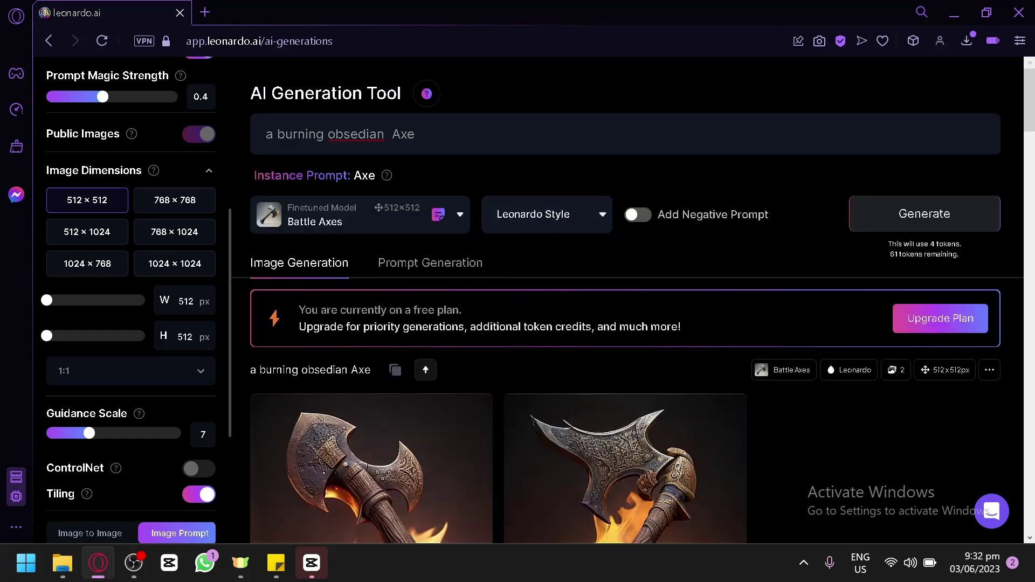
scroll(663, 318, down, 4)
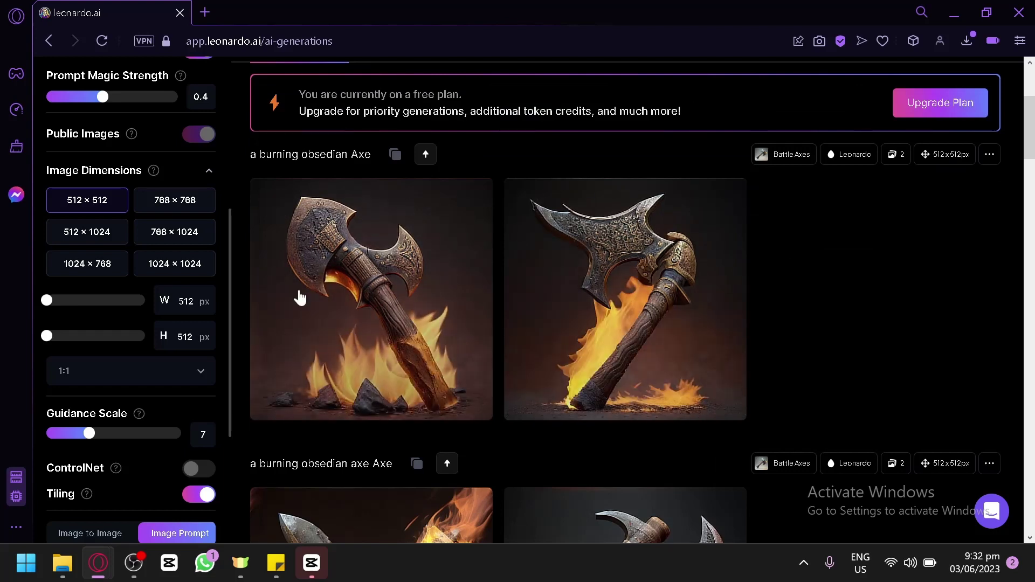
click(593, 279)
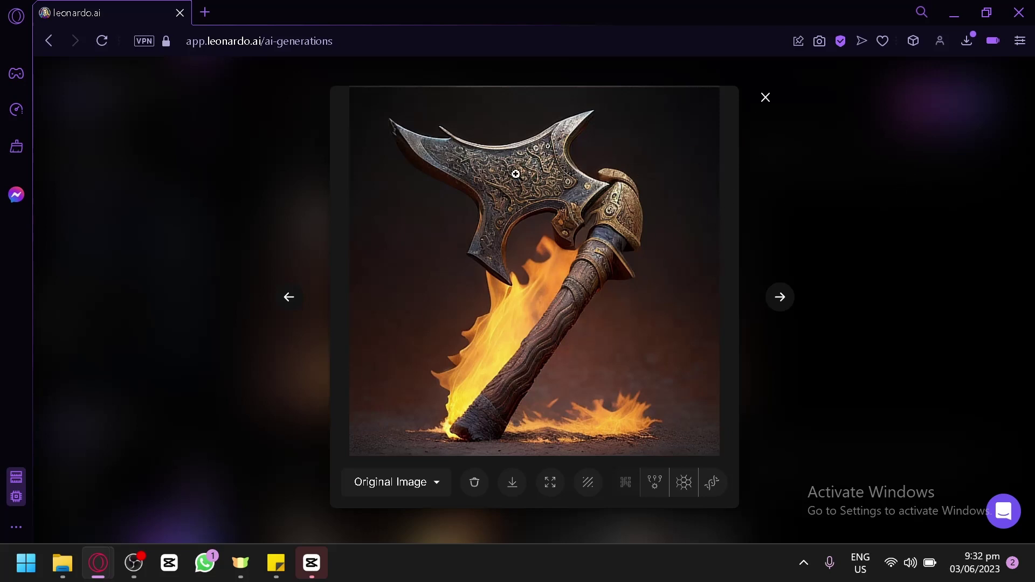
click(768, 99)
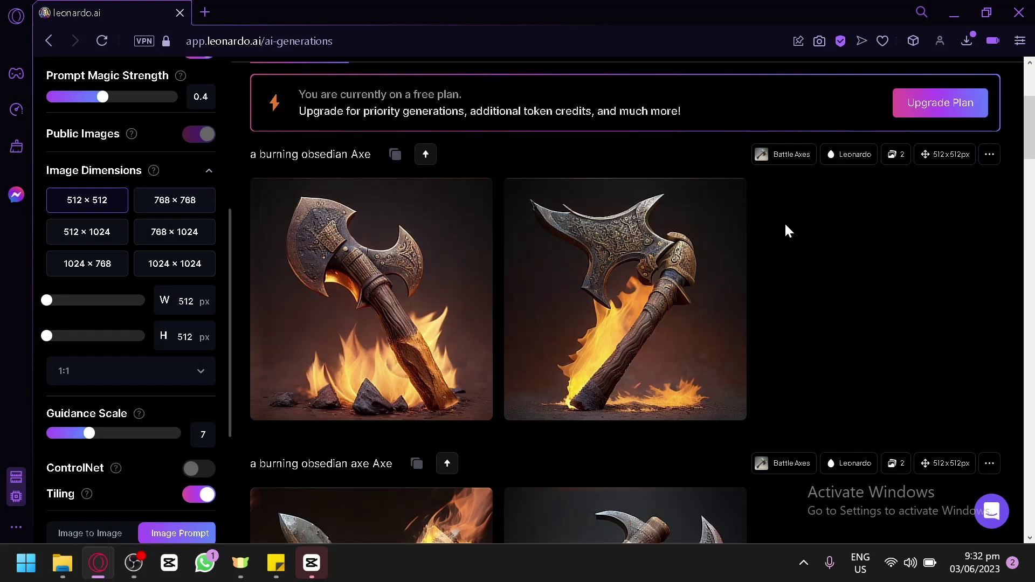
scroll(764, 297, down, 4)
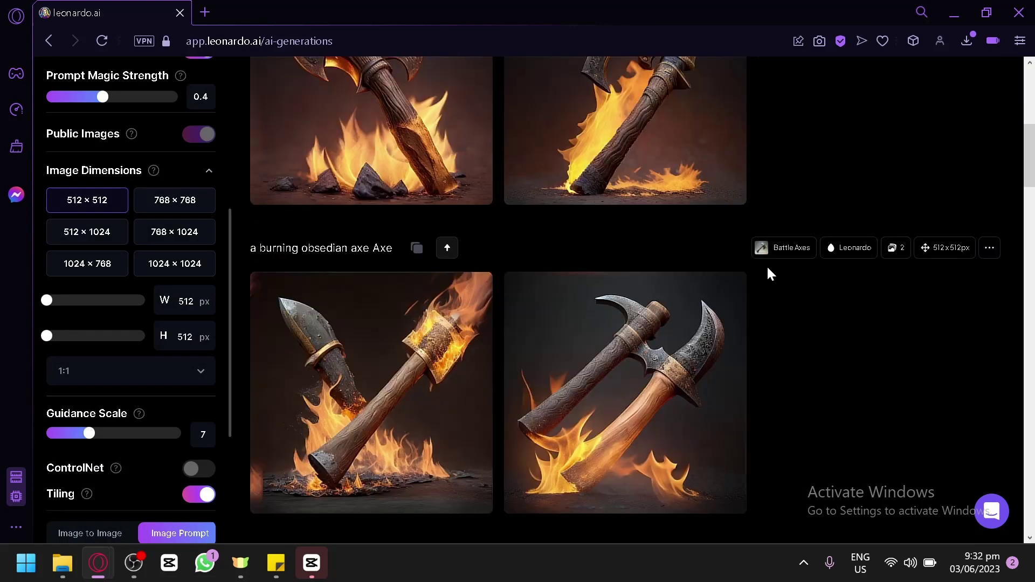
Open the custom finetuned model selection and show the community models.
scroll(767, 273, up, 8)
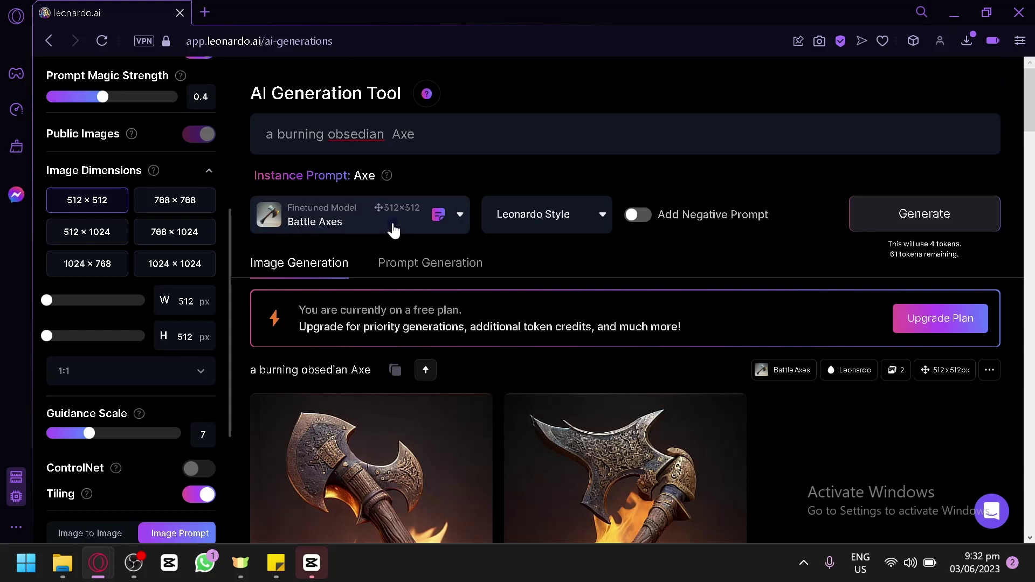
click(393, 231)
scroll(342, 405, down, 2)
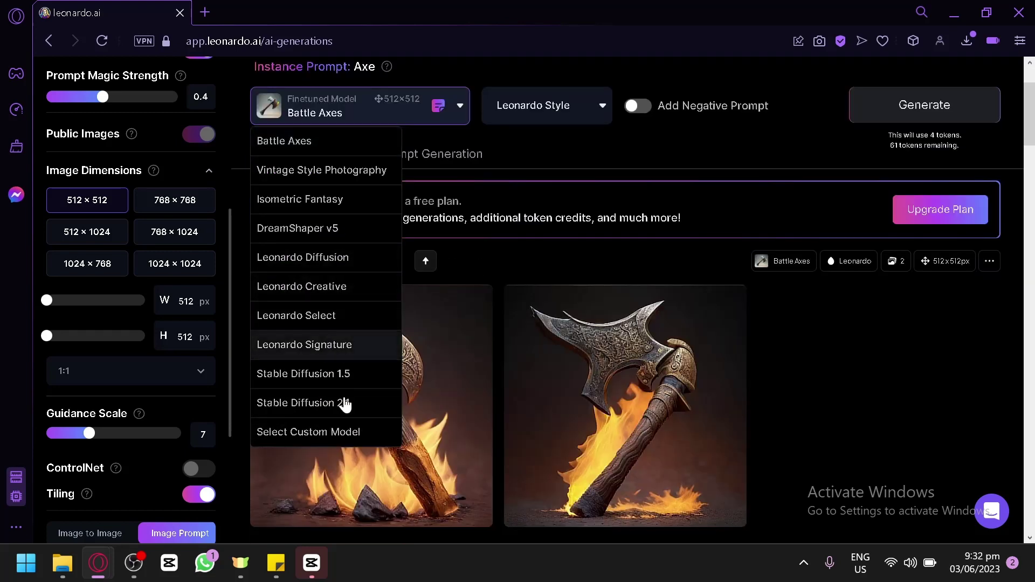
click(353, 433)
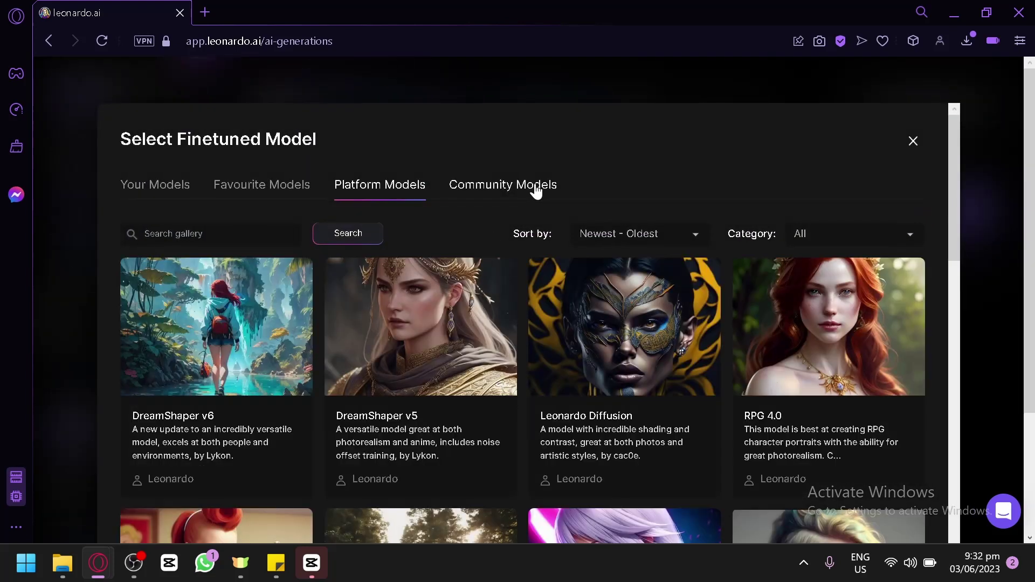
click(537, 186)
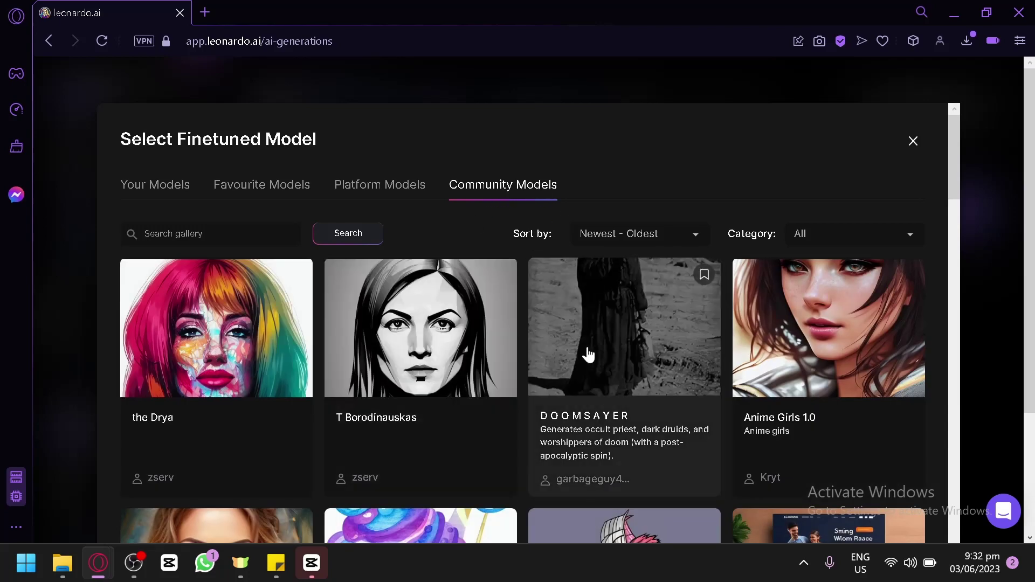
Browse the community finetuned models, examining their names, preview images and descriptions.
scroll(584, 354, down, 2)
scroll(455, 415, down, 6)
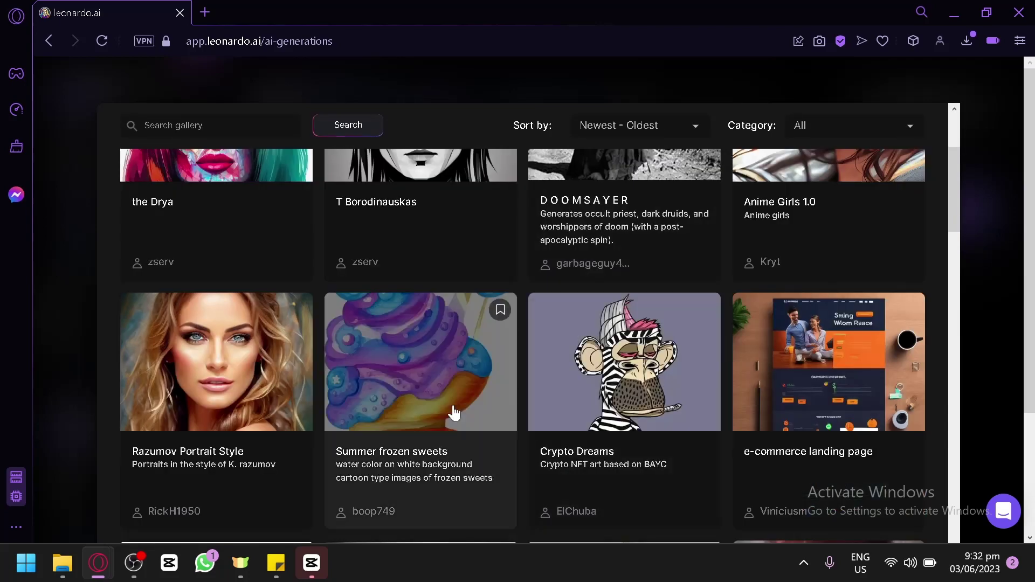
scroll(415, 289, up, 2)
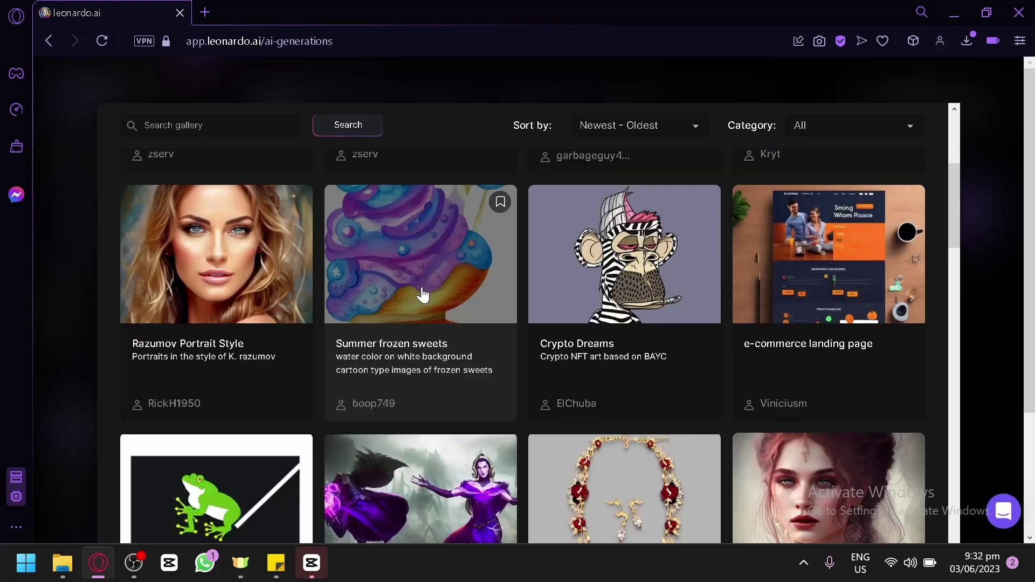
scroll(423, 294, down, 4)
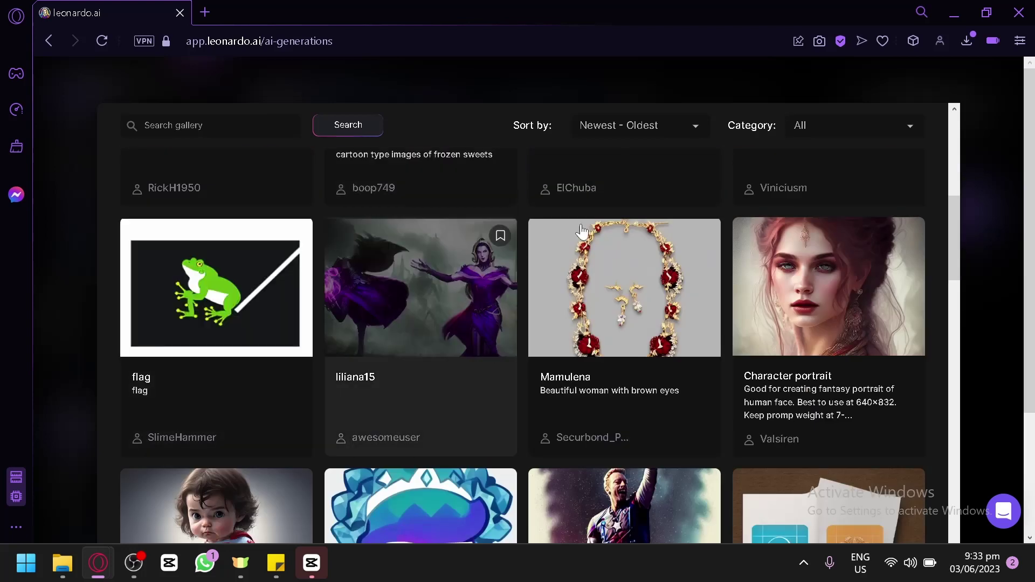
scroll(838, 279, down, 4)
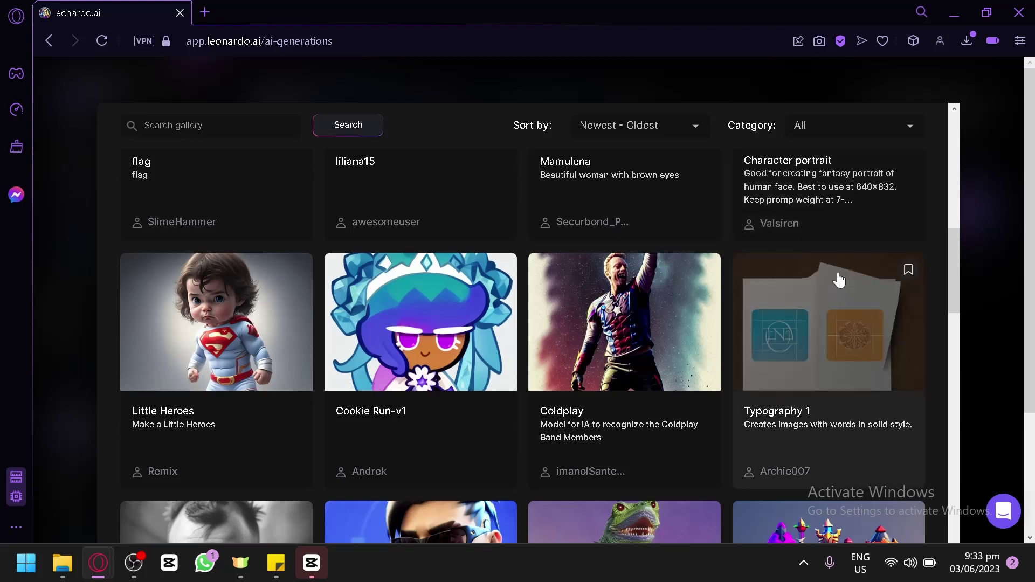
scroll(433, 347, down, 2)
scroll(724, 278, down, 2)
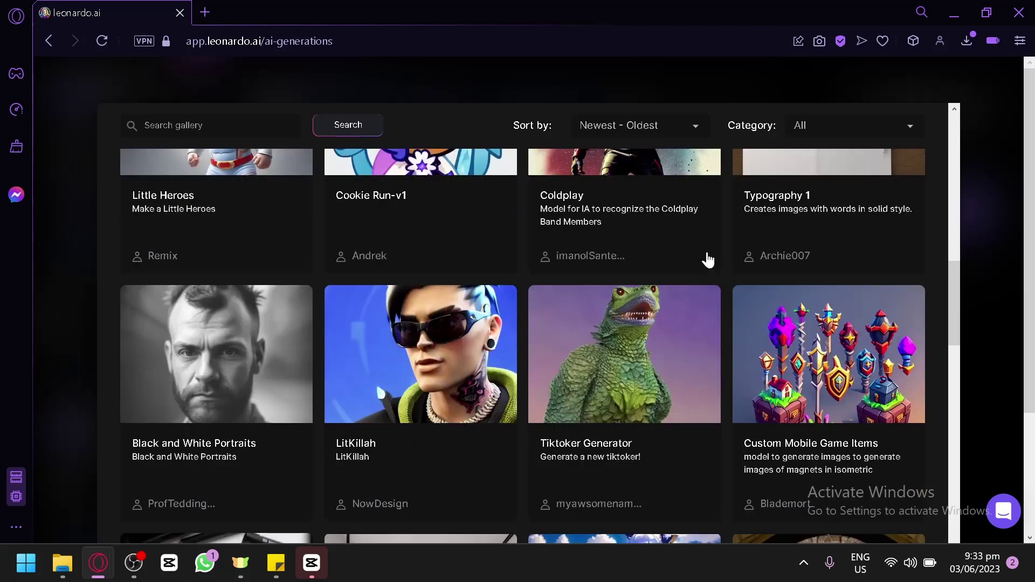
scroll(817, 254, down, 6)
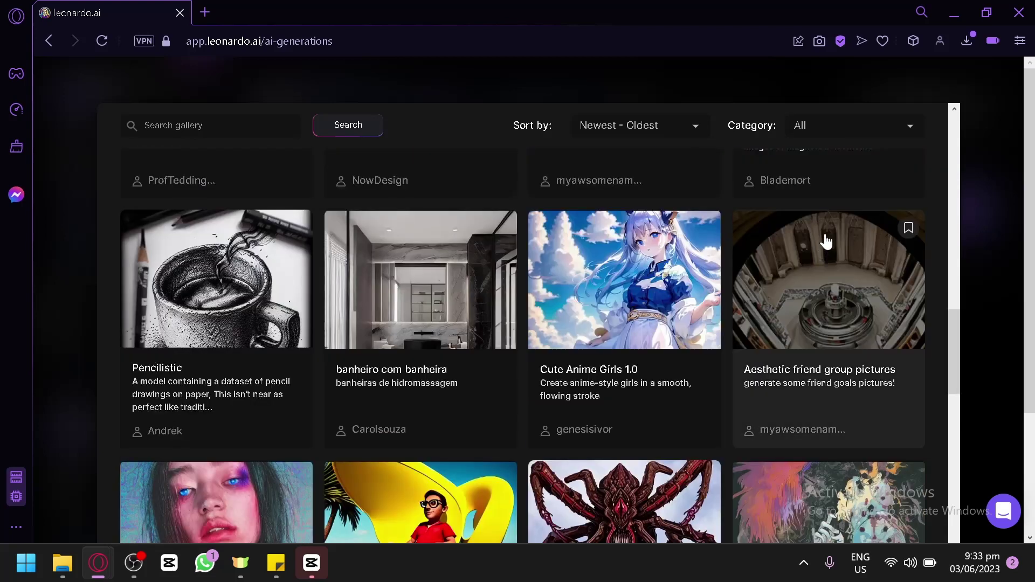
scroll(819, 242, down, 4)
scroll(812, 241, down, 4)
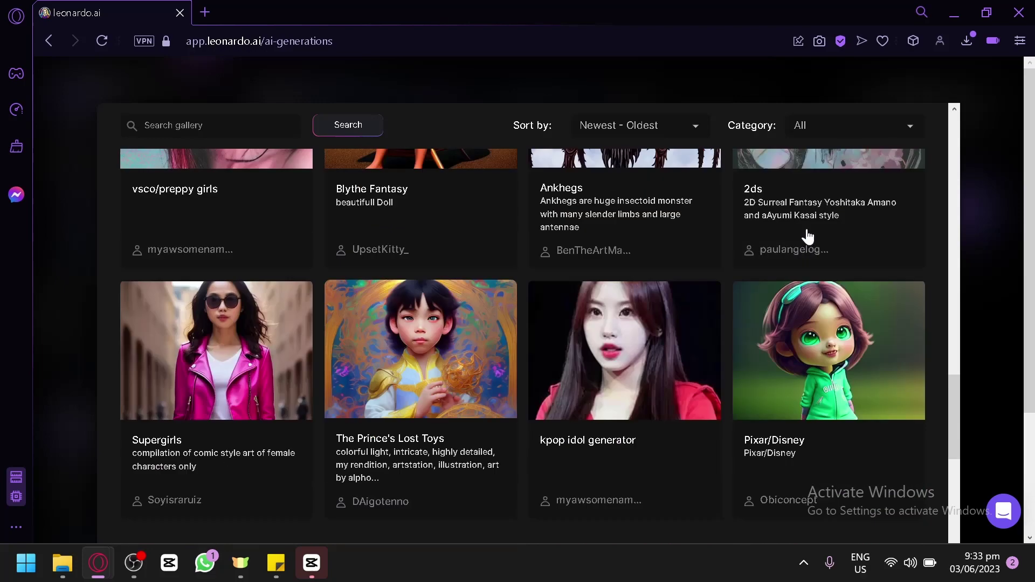
scroll(803, 229, up, 8)
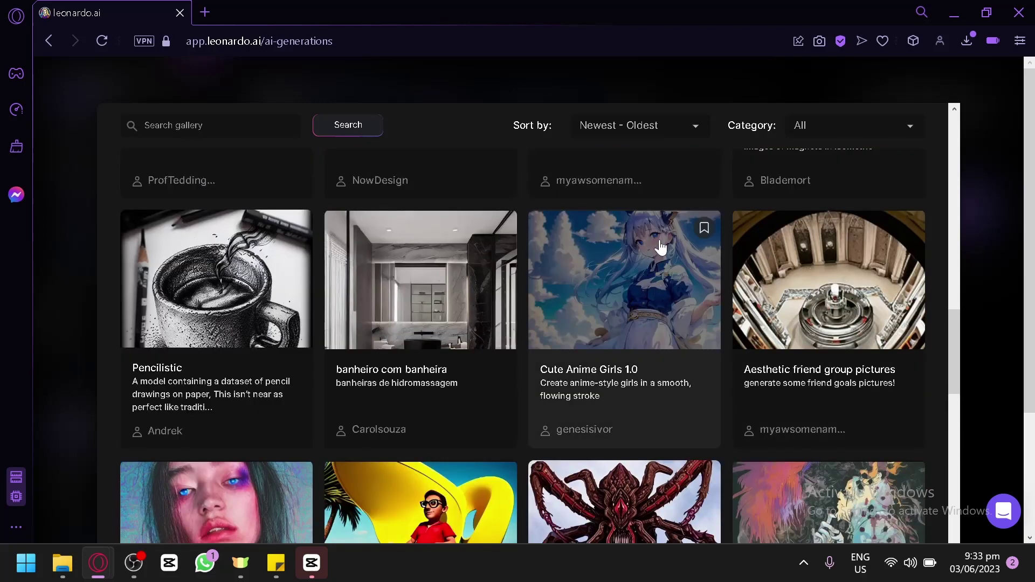
Open the Cute Anime Girls 1.0 model, copy its instance prompt "smooth anime style", and choose it for generating.
click(660, 246)
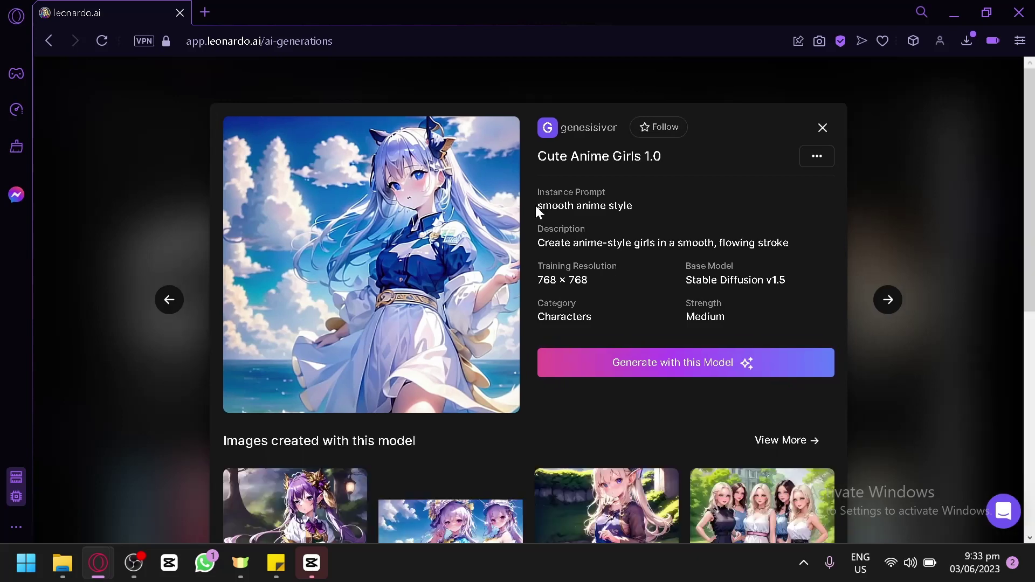
drag(535, 204, 661, 197)
key(ctrl+c)
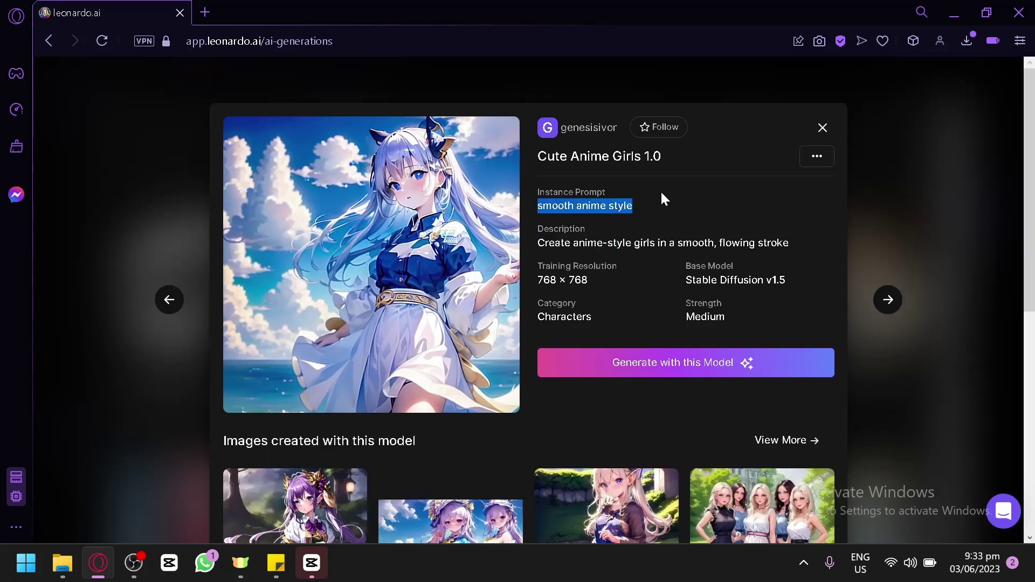
click(609, 380)
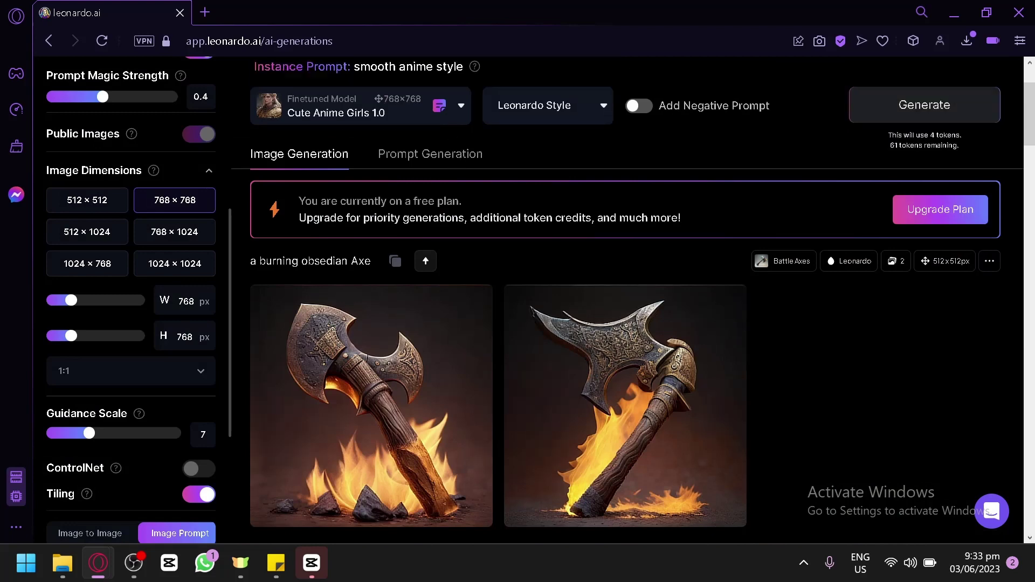
Replace the prompt with "a girl running through the streets smooth anime style" and generate images with the Cute Anime Girls 1.0 model.
key(ctrl+a)
key(BackSpace)
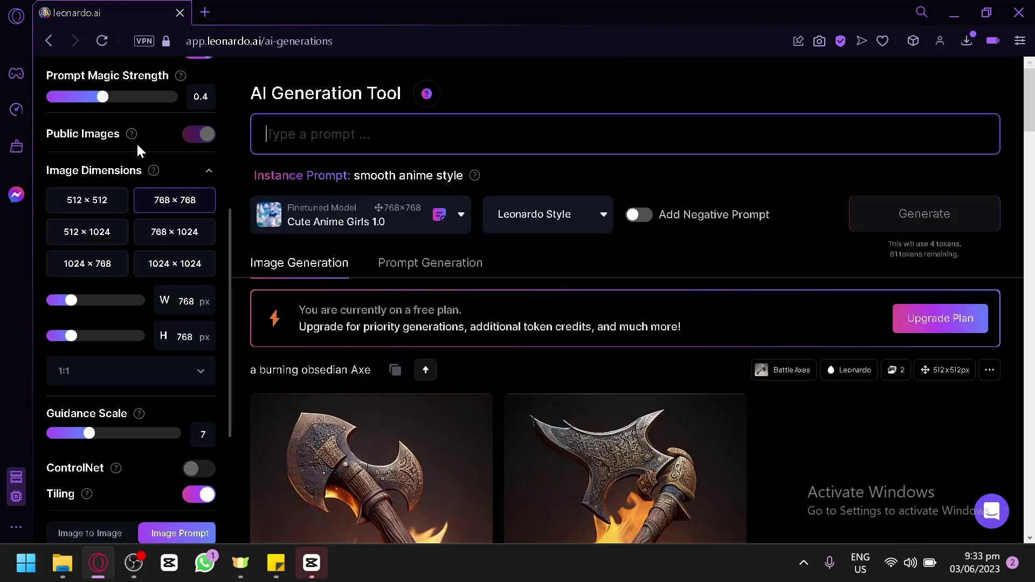
text(a girl running through the streets)
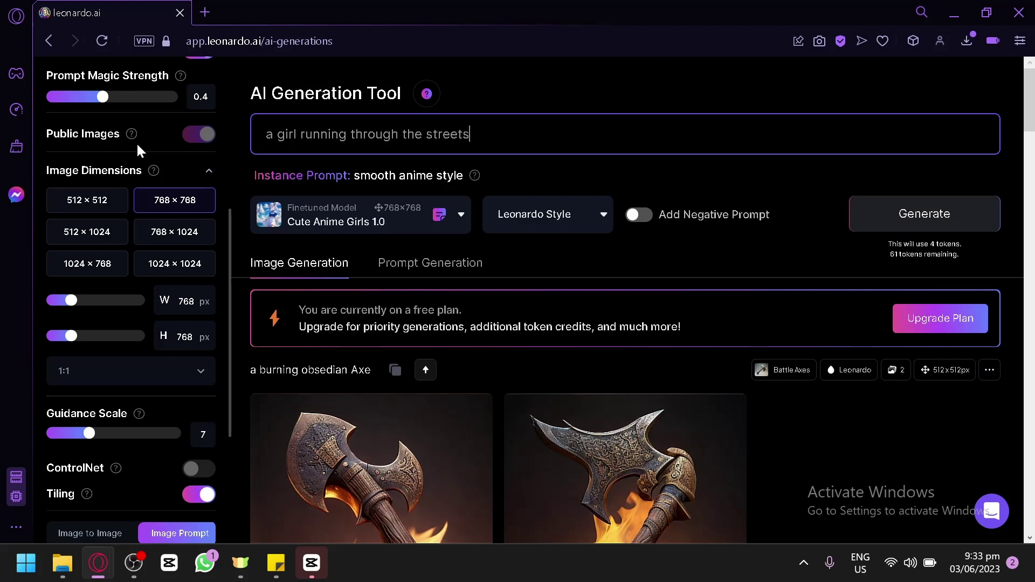
key(ctrl+v)
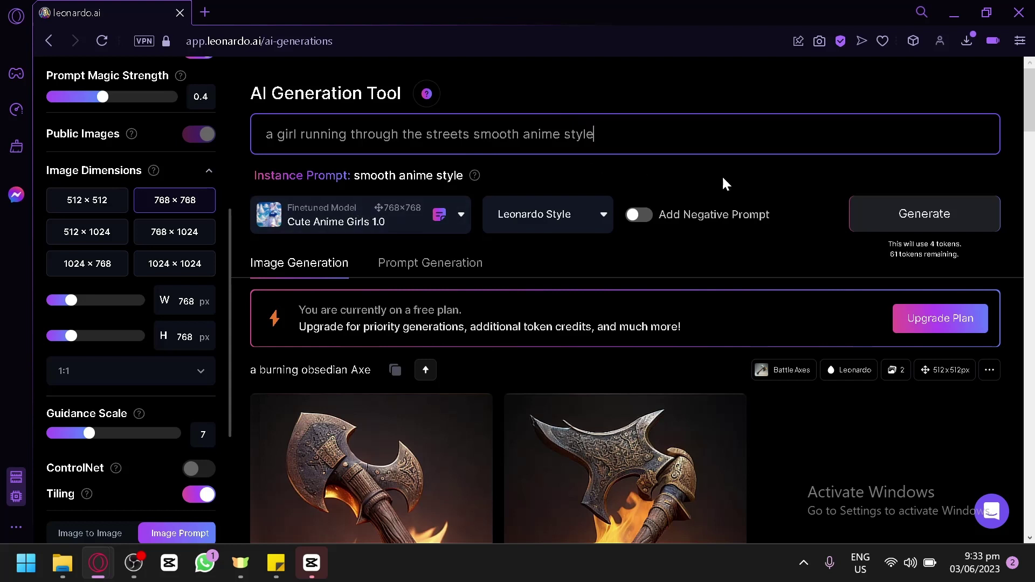
click(978, 211)
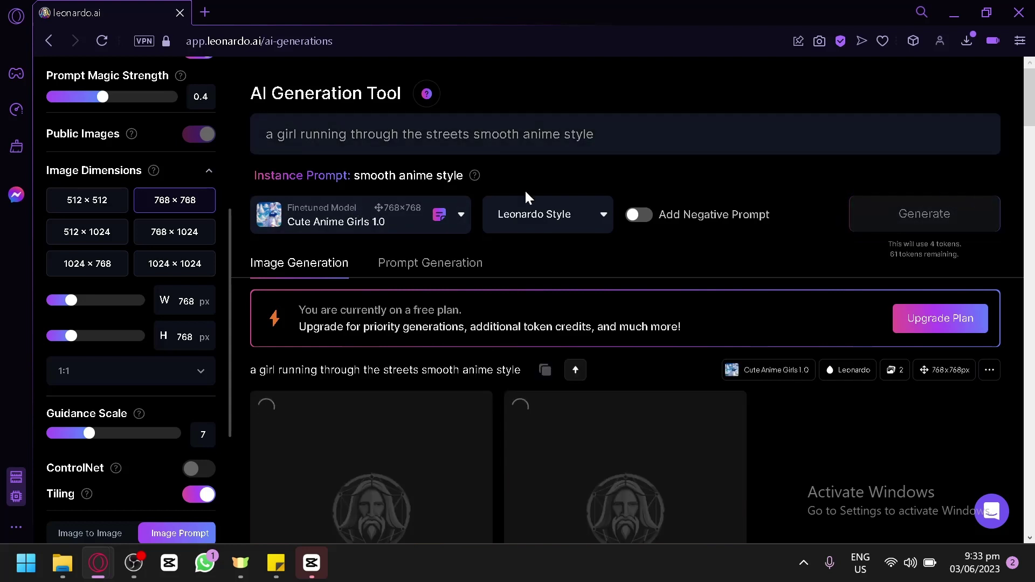
scroll(594, 345, down, 2)
scroll(607, 316, up, 2)
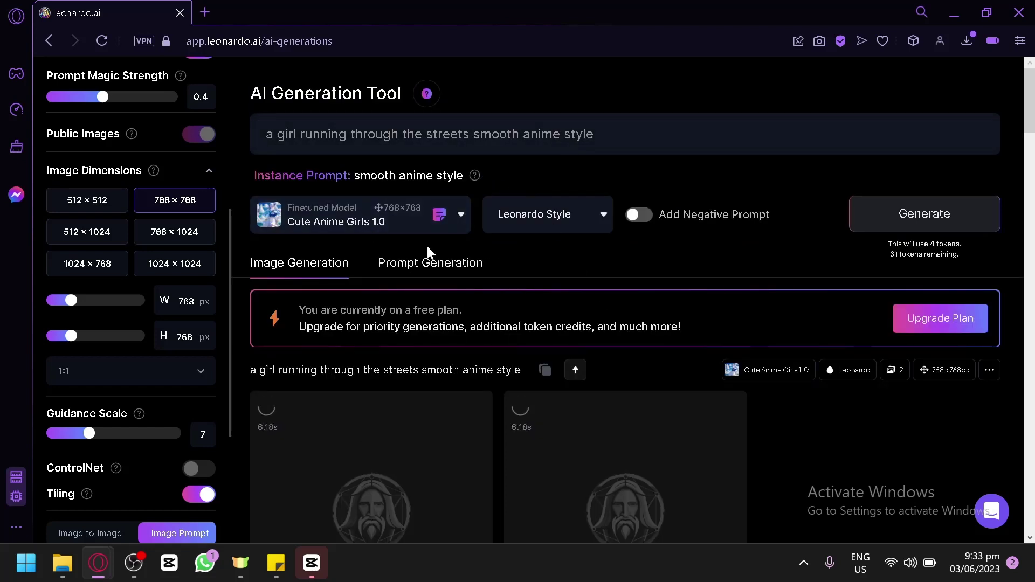
Check your own trained Sticker models in the custom model selection and close it.
click(428, 218)
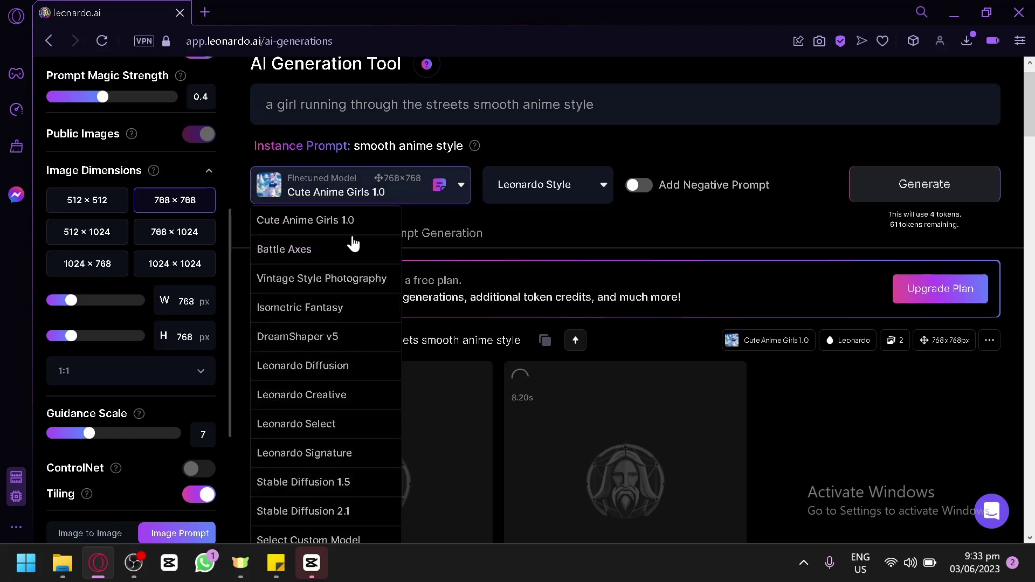
scroll(345, 307, down, 2)
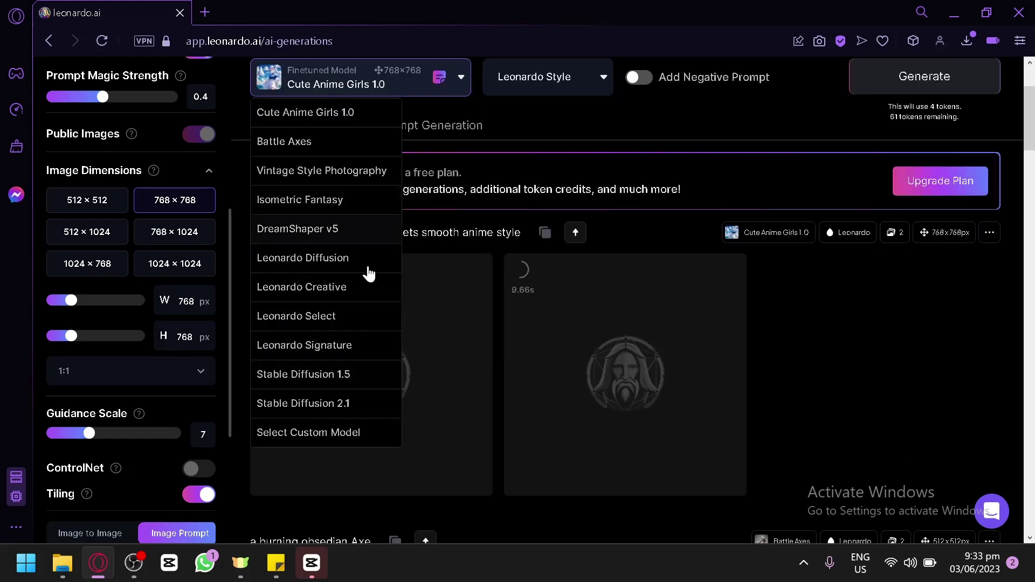
click(293, 431)
click(144, 186)
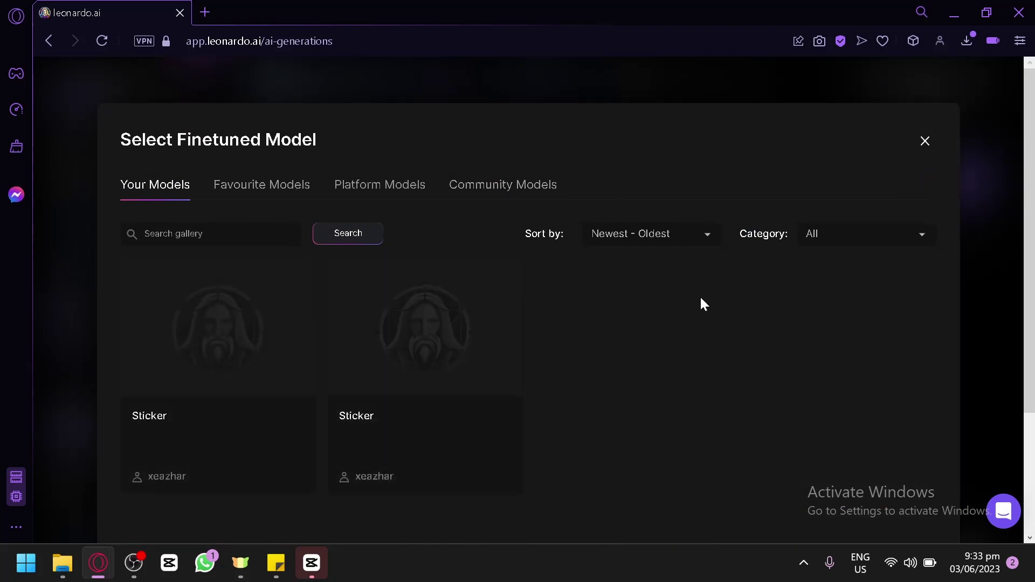
mouse_move(235, 295)
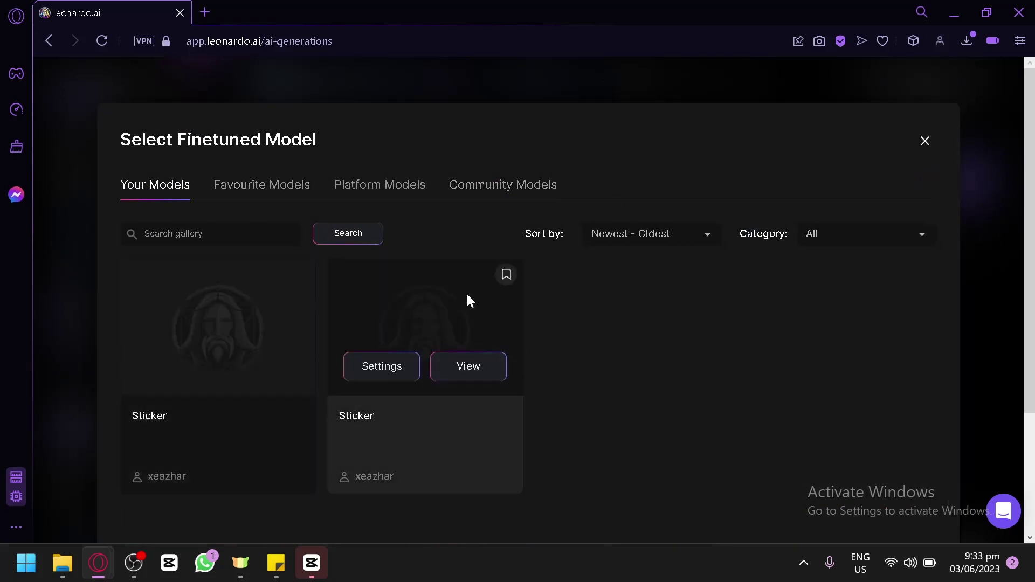
click(928, 138)
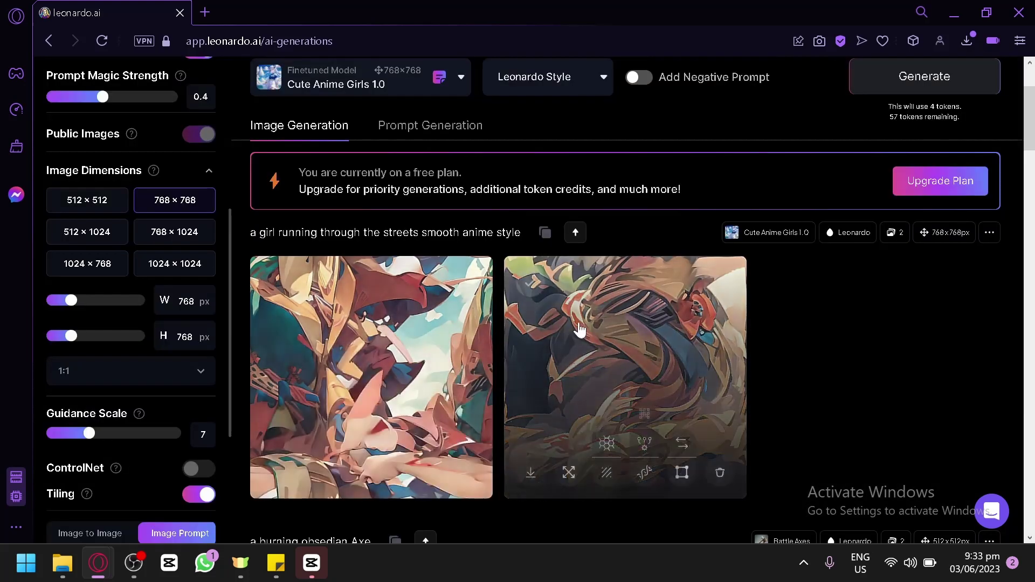
Open your own trained Sticker model from the custom model selection and choose it for generating.
scroll(555, 157, up, 2)
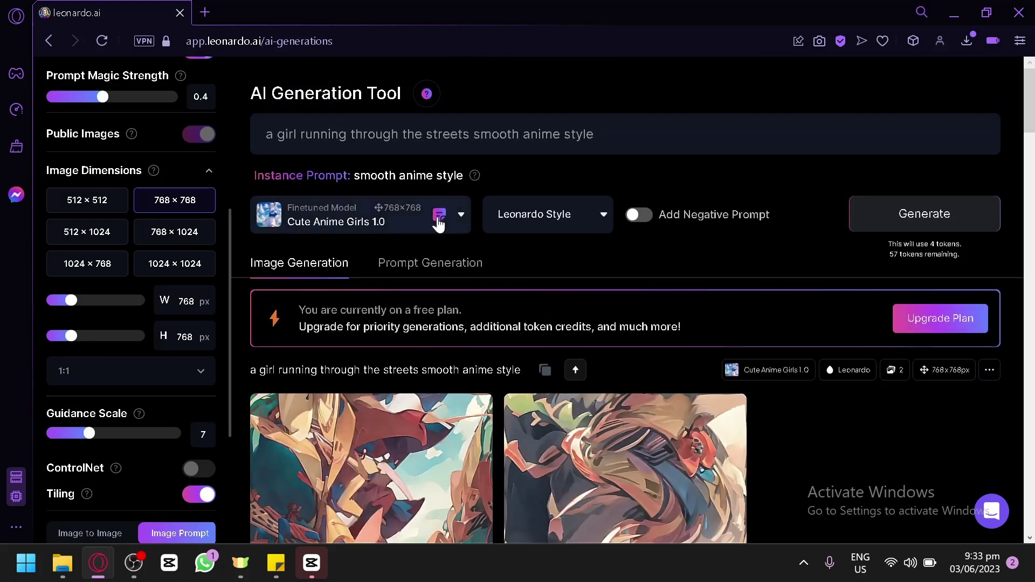
click(410, 189)
scroll(305, 360, down, 4)
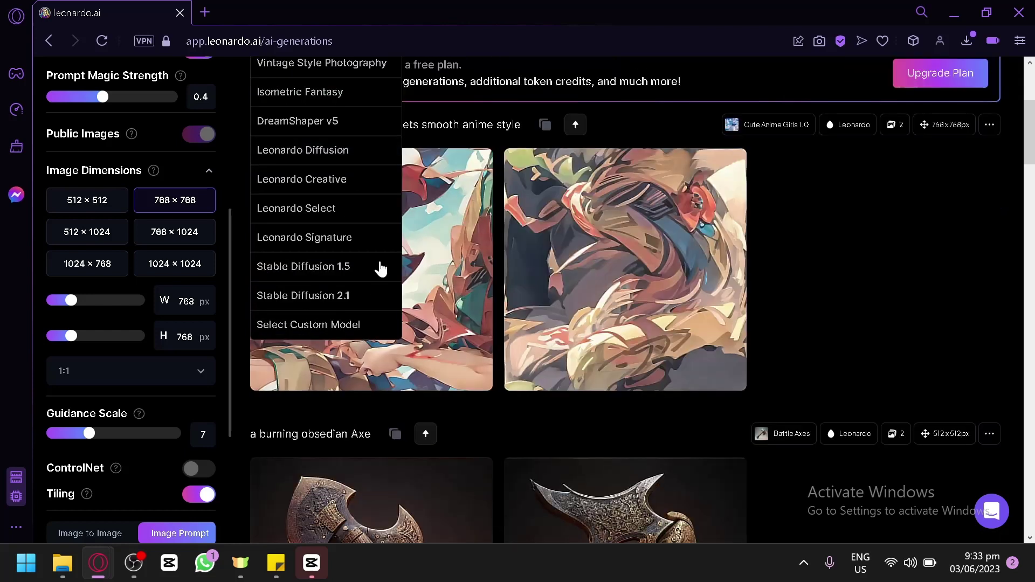
click(338, 324)
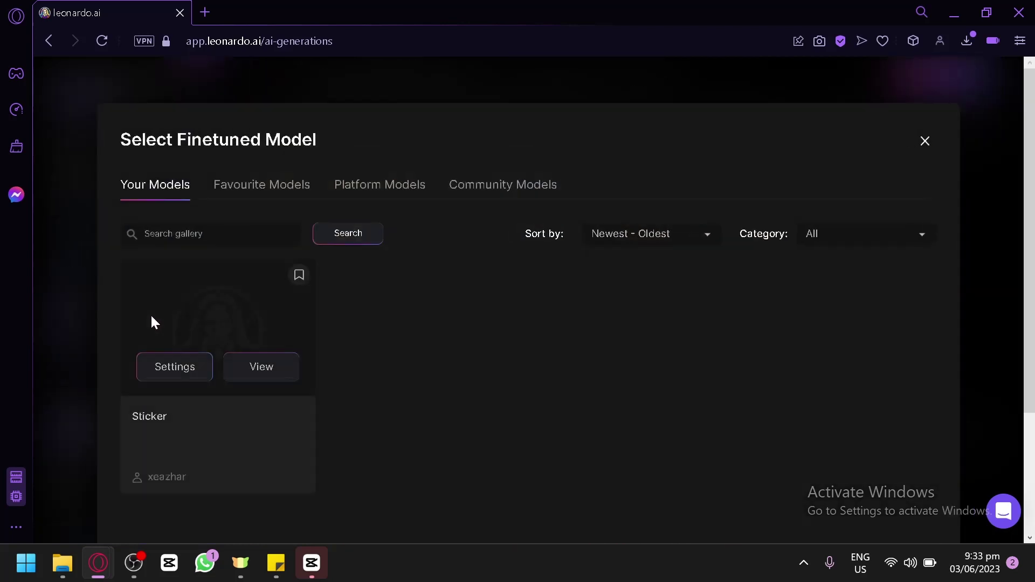
click(261, 368)
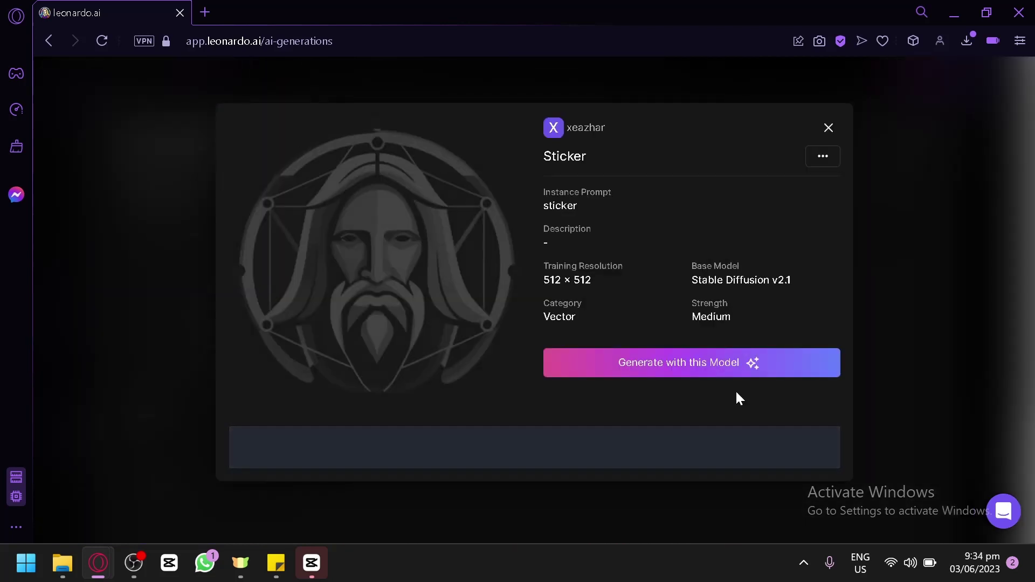
click(743, 374)
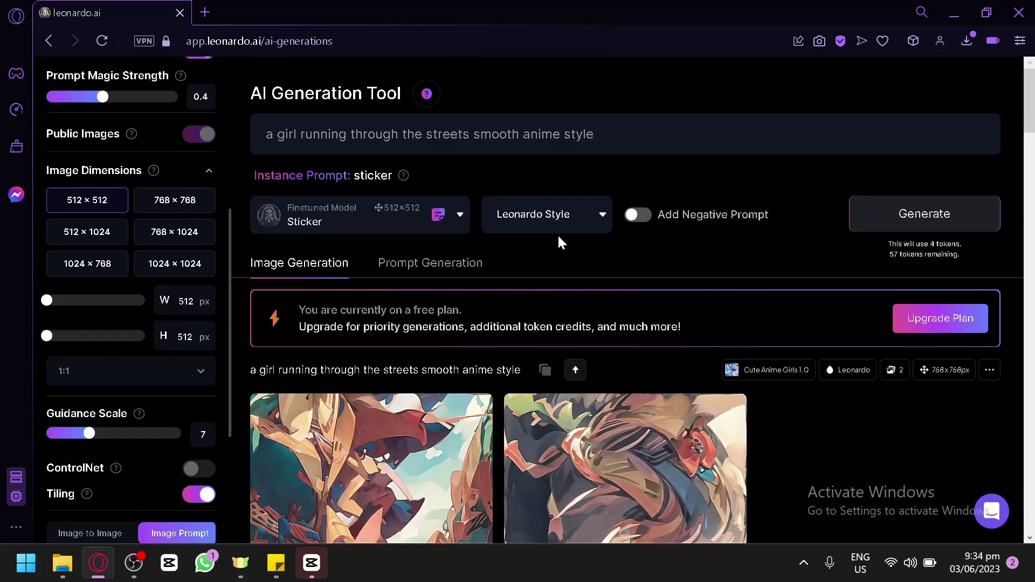
Replace the prompt with "a coffee mug floating" and generate images with the Sticker model.
click(593, 134)
key(ctrl+a)
text(a)
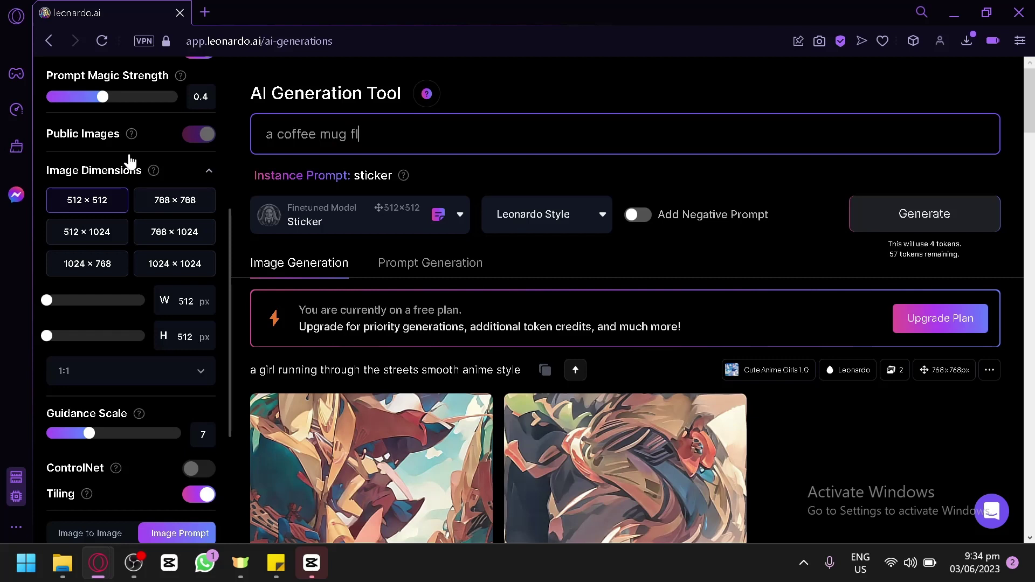
click(860, 210)
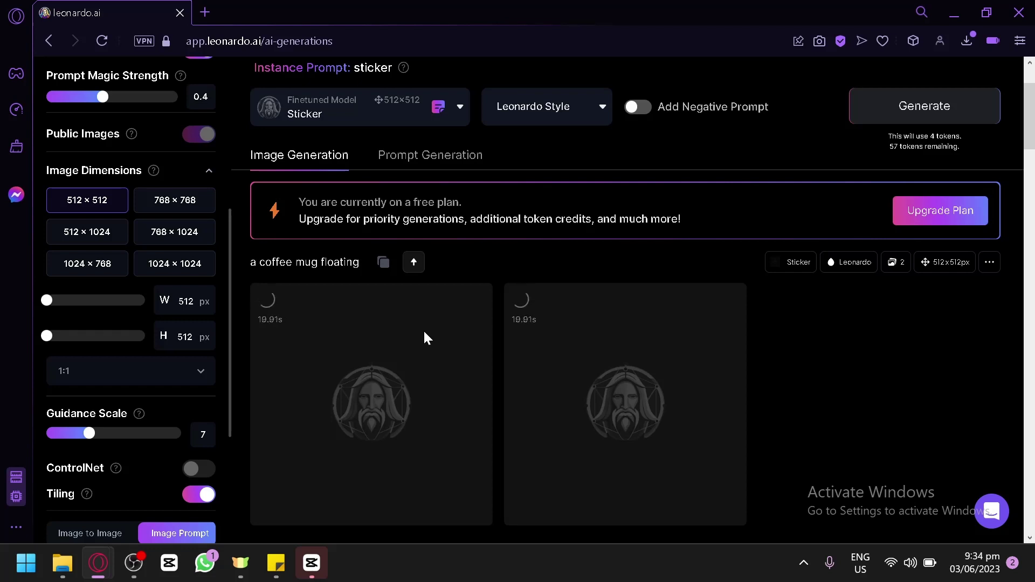
Examine the generated coffee mug images and compare them with the earlier generations.
scroll(688, 182, down, 2)
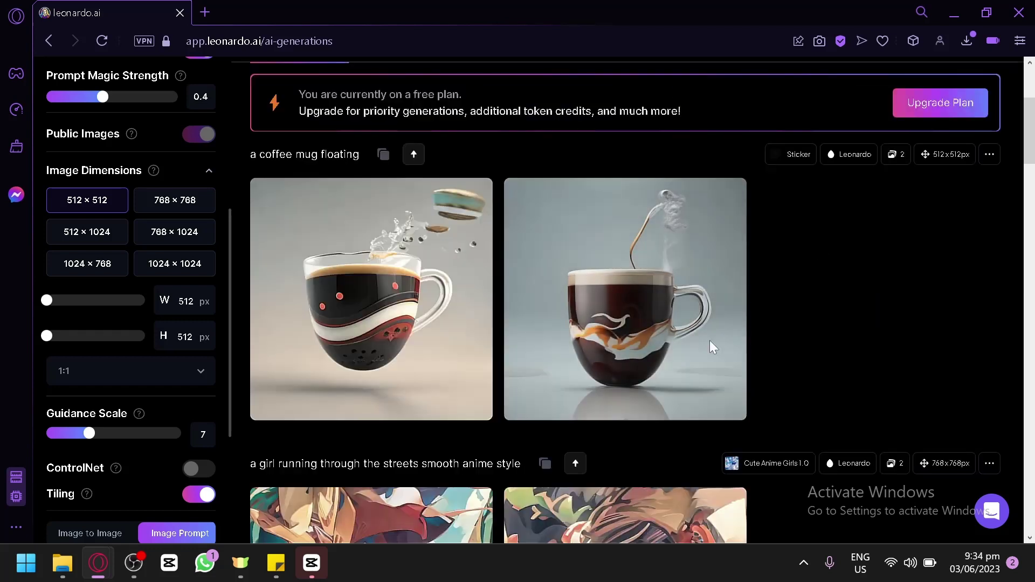
scroll(709, 341, down, 4)
scroll(838, 322, up, 4)
mouse_move(419, 291)
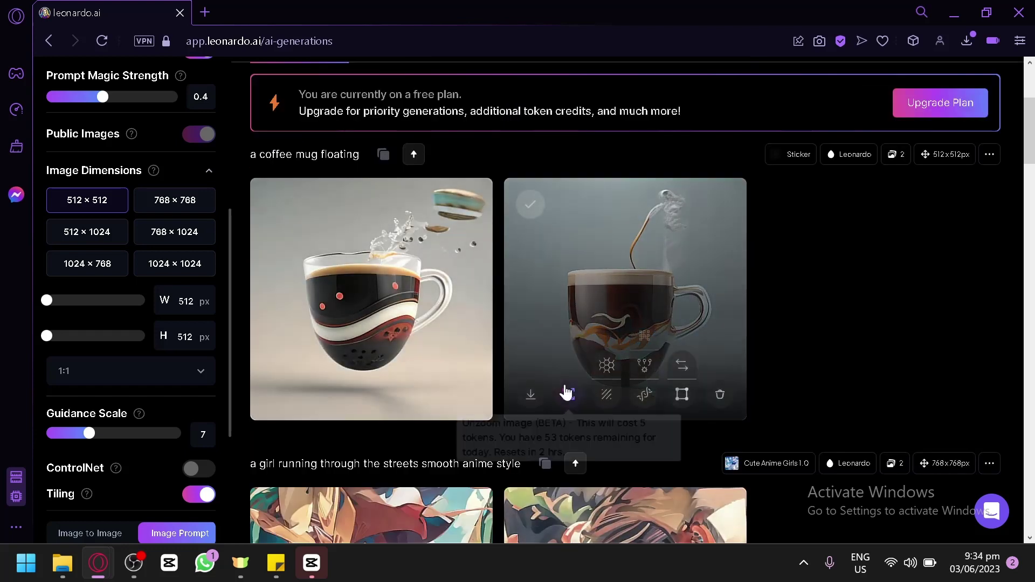
scroll(488, 448, up, 2)
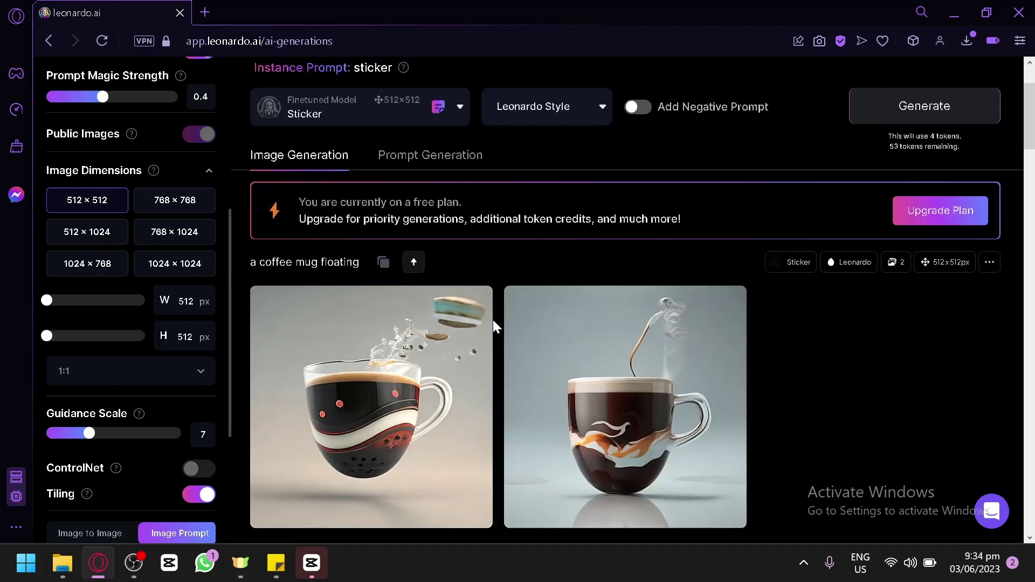
scroll(383, 242, up, 2)
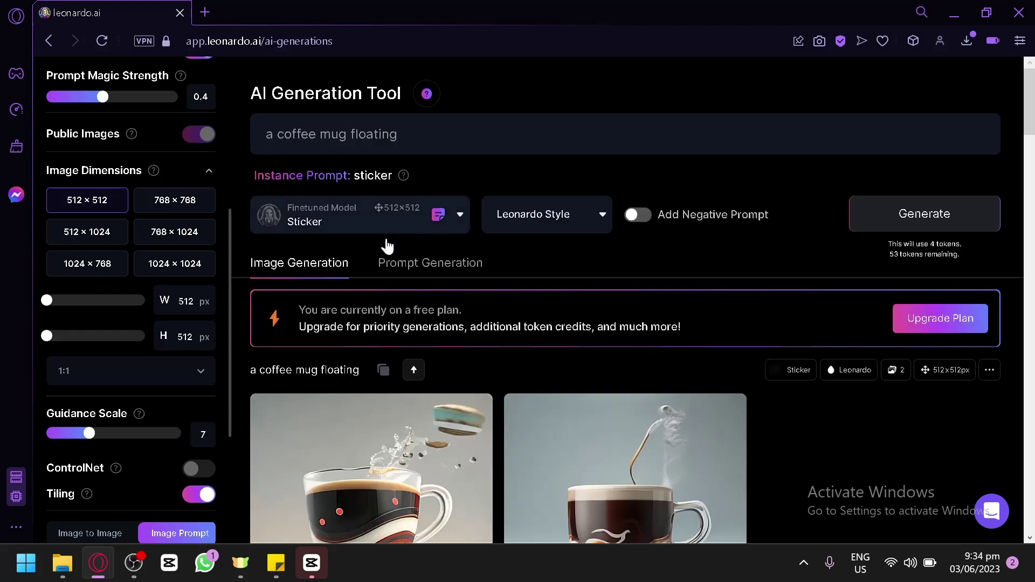
scroll(447, 329, down, 4)
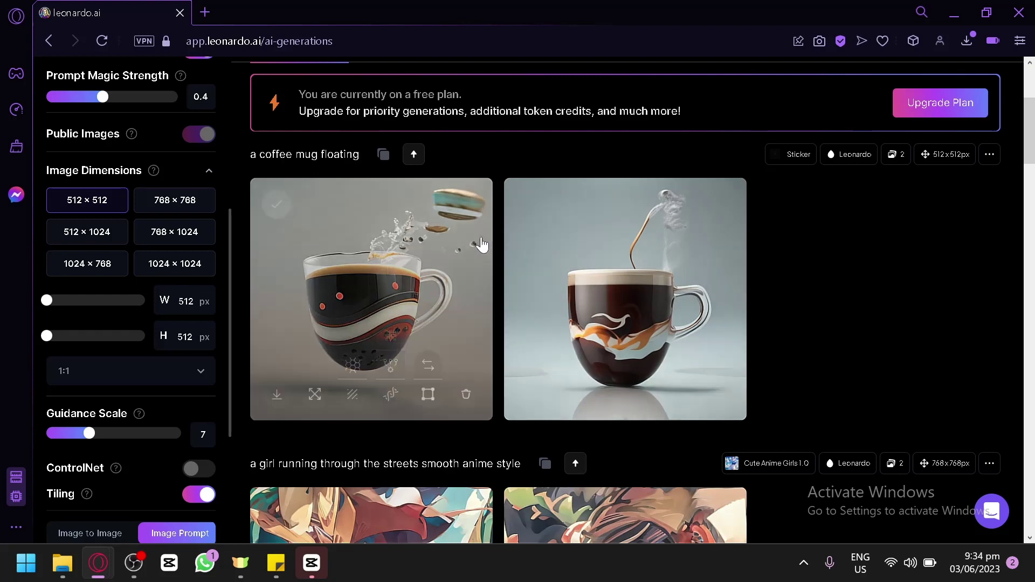
scroll(830, 330, up, 4)
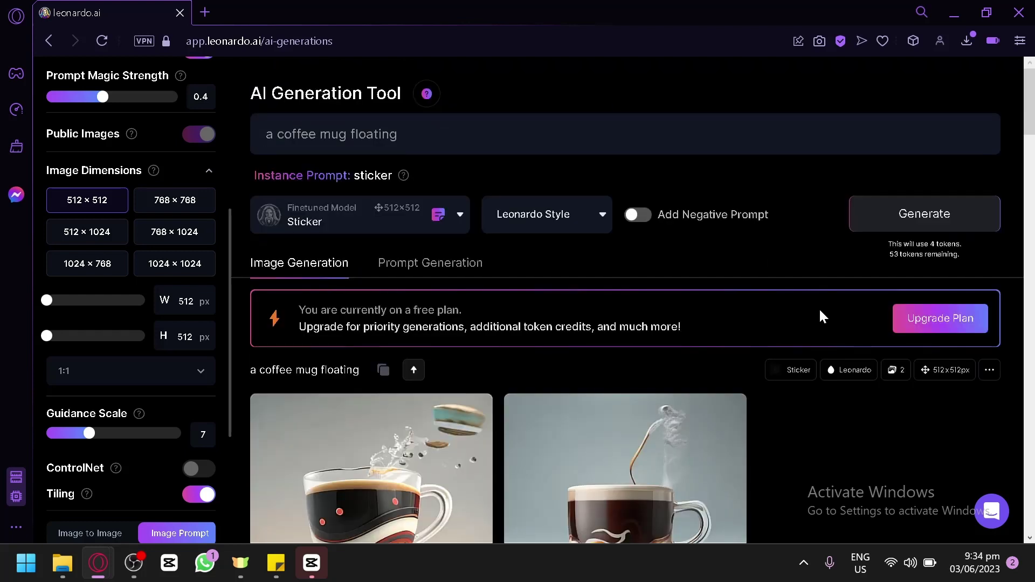